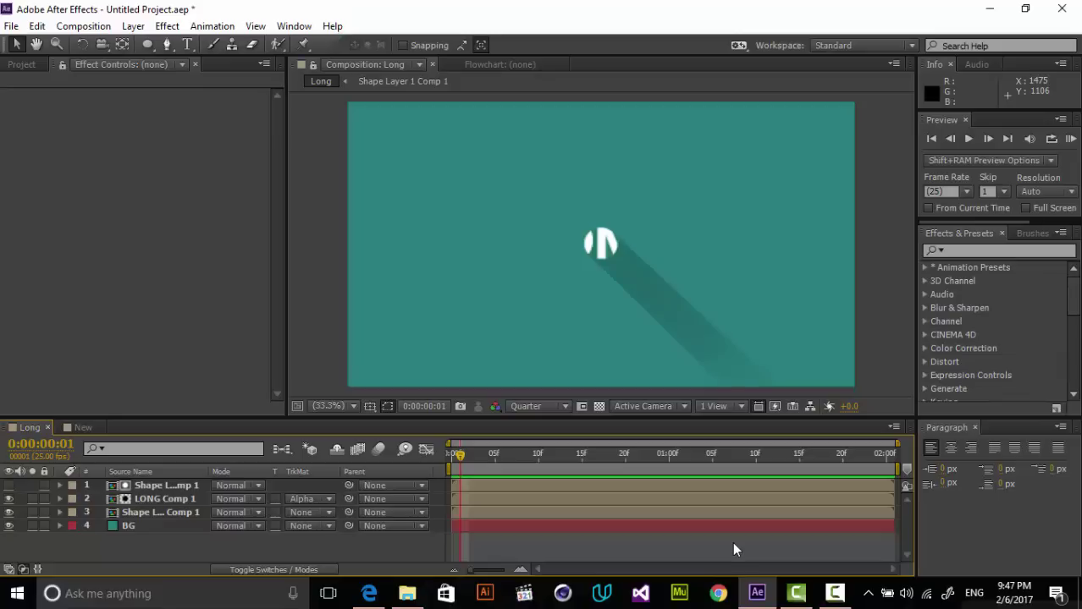
Preview the LONG logo animation from the start and stop it at about one second.
{"action": "key", "text": "Home"}
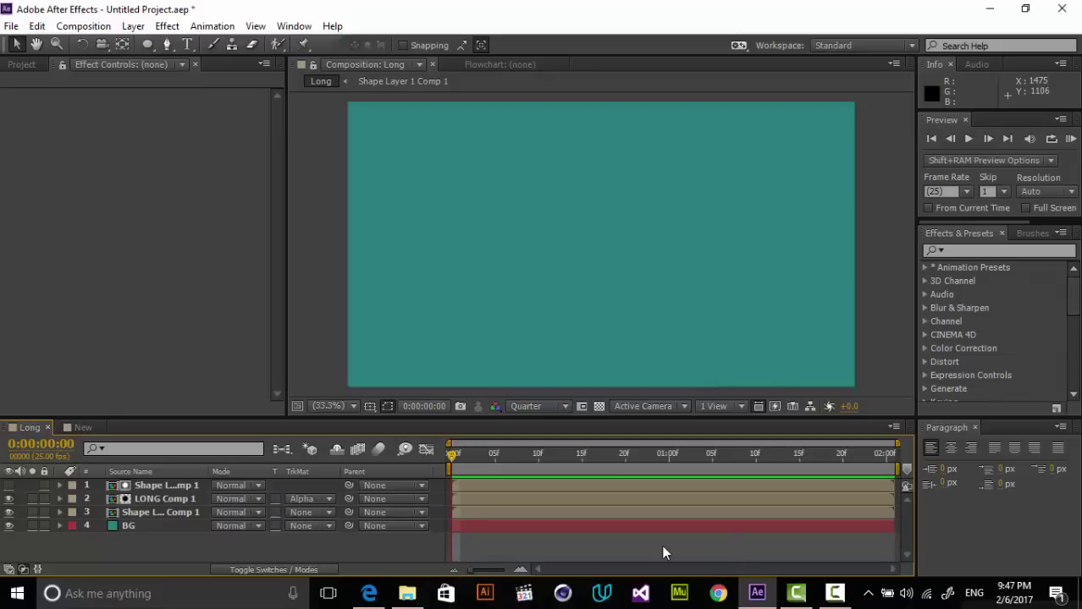
{"action": "key", "text": "space"}
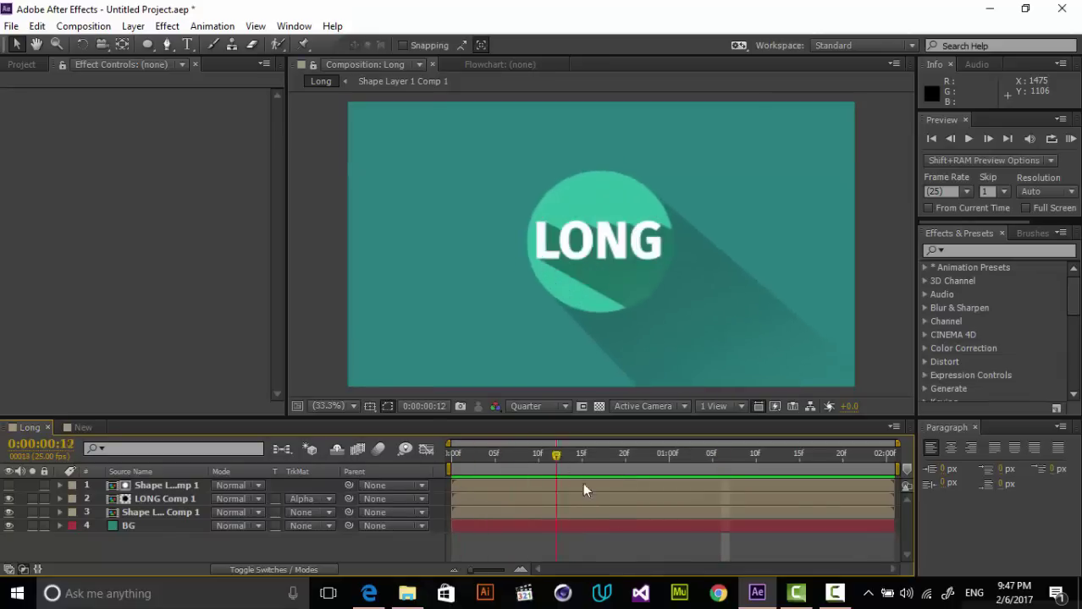
{"action": "key", "text": "space"}
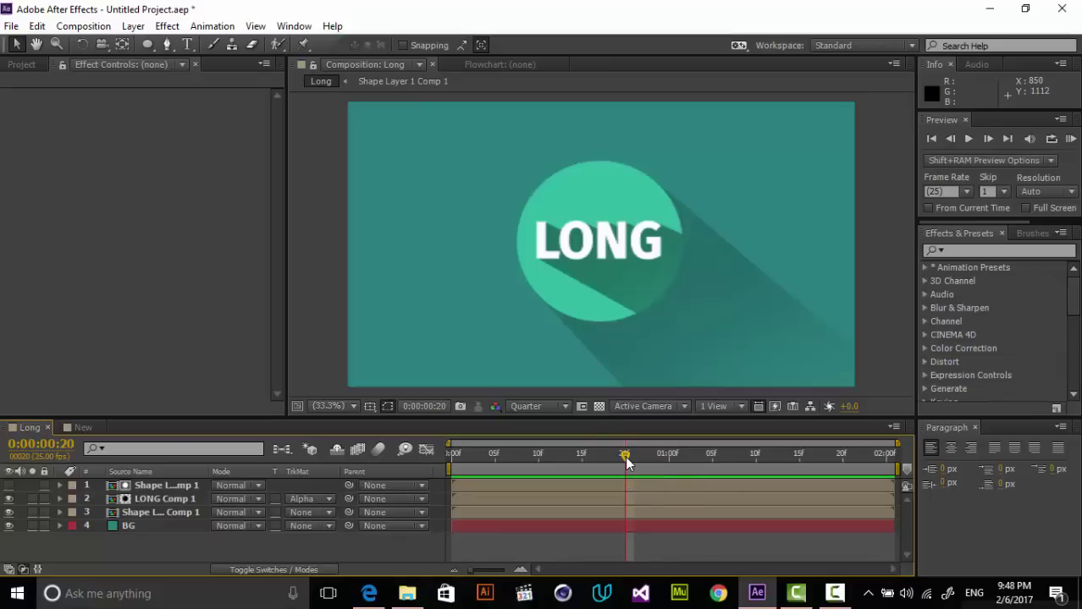
{"action": "key", "text": "space"}
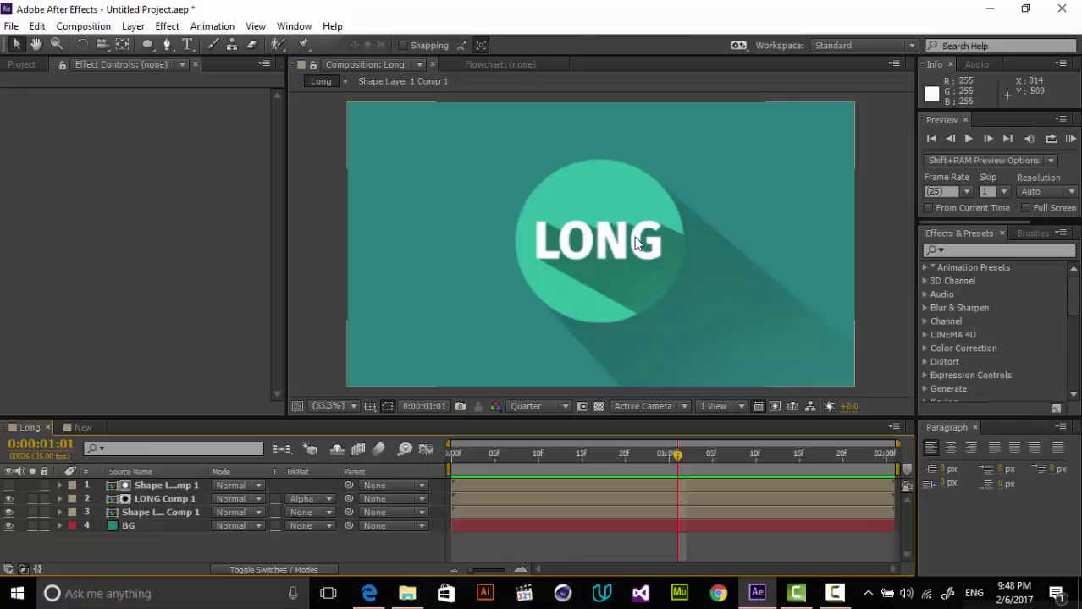
Paste the Long composition's teal BG layer into the empty New composition.
{"action": "left_click", "coordinate": [521, 455]}
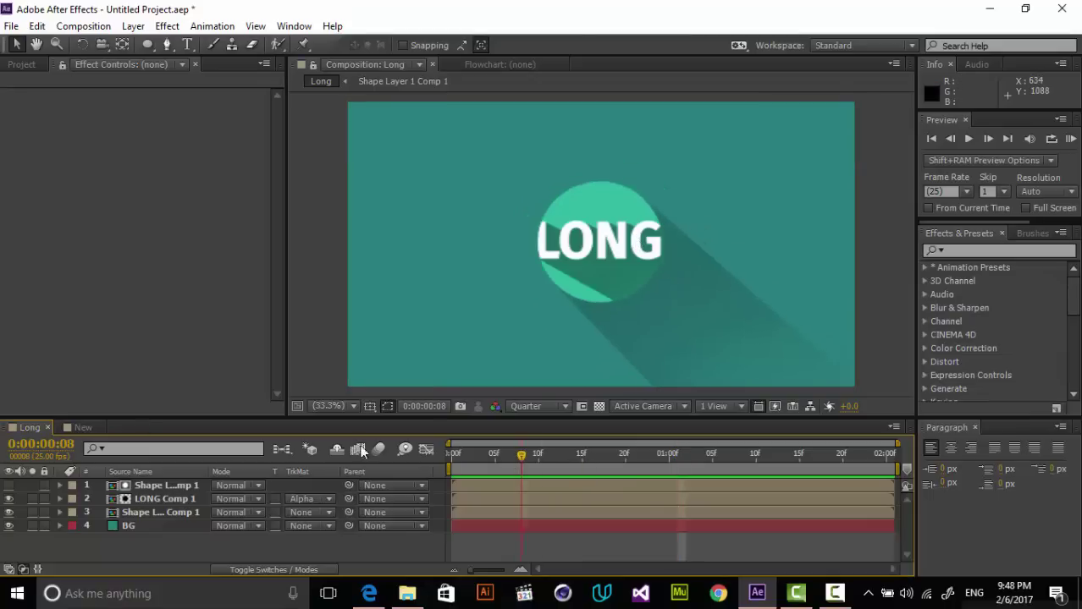
{"action": "left_click", "coordinate": [95, 427]}
{"action": "left_click", "coordinate": [32, 428]}
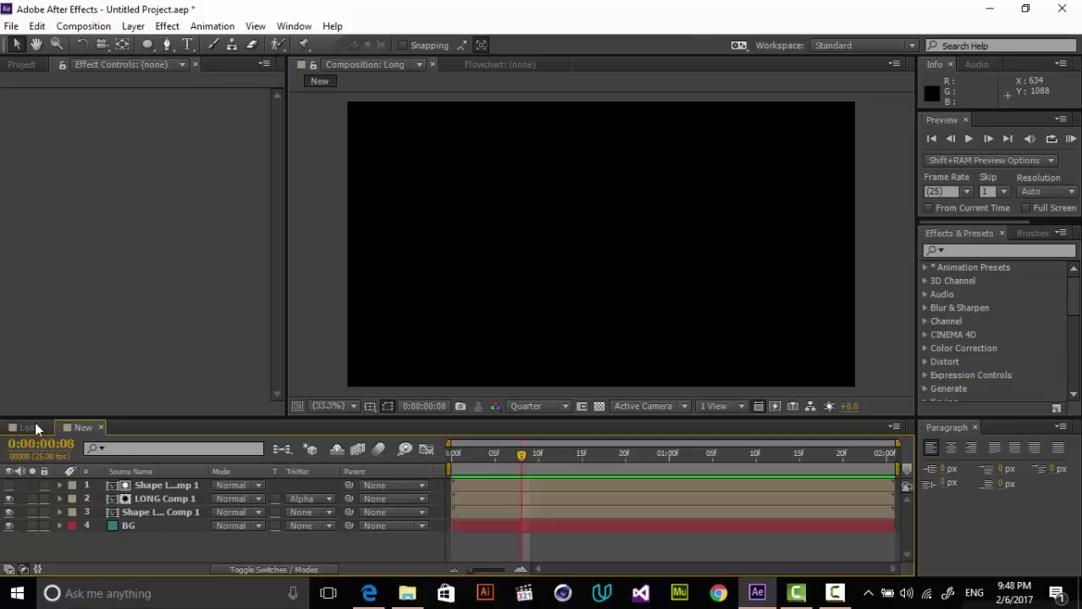
{"action": "left_click", "coordinate": [137, 528]}
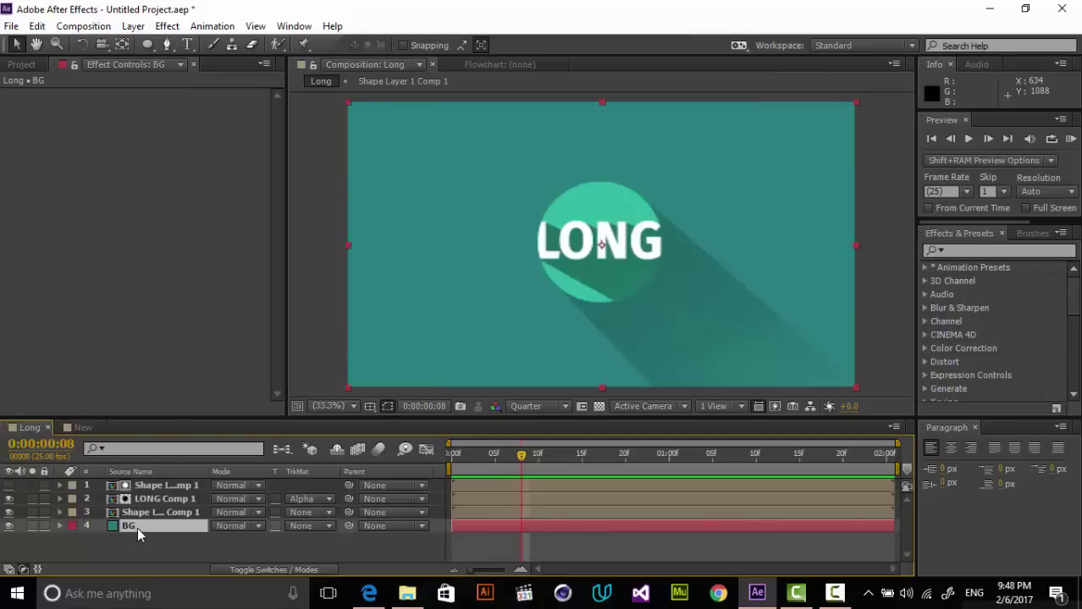
{"action": "left_click", "coordinate": [74, 429]}
{"action": "key", "text": "ctrl+v"}
{"action": "left_click", "coordinate": [508, 526]}
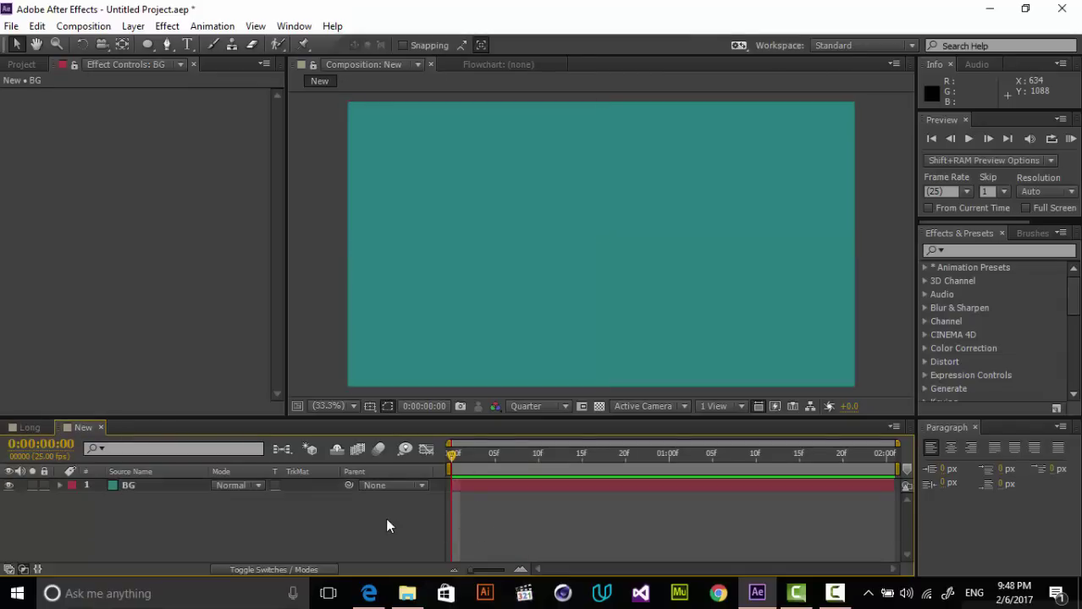
Create a text layer reading 'LONG' on the New composition canvas.
{"action": "left_click", "coordinate": [22, 64]}
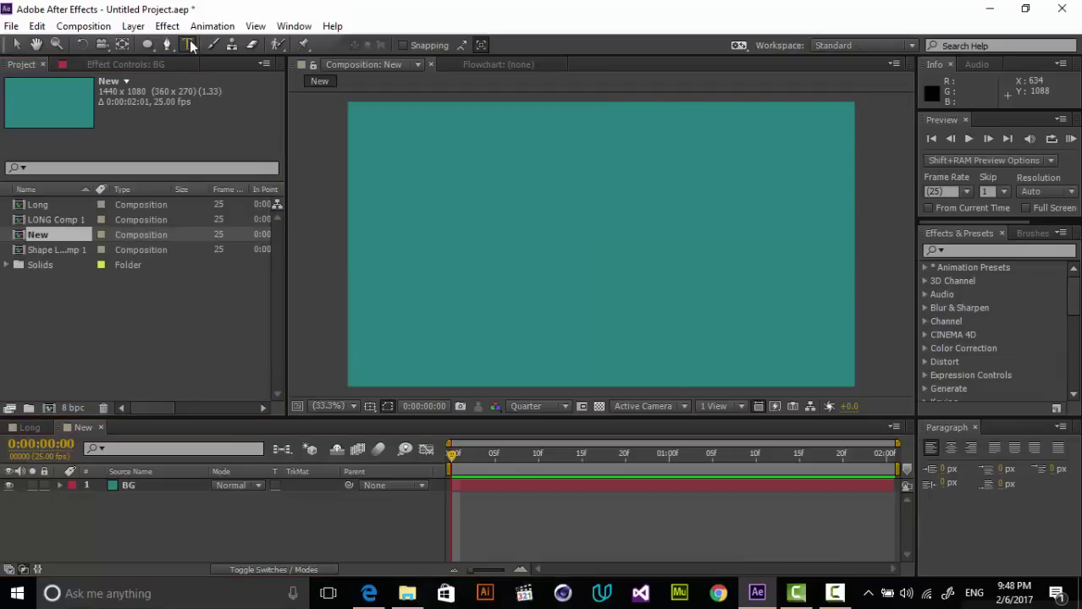
{"action": "left_click", "coordinate": [189, 44]}
{"action": "left_click", "coordinate": [559, 261]}
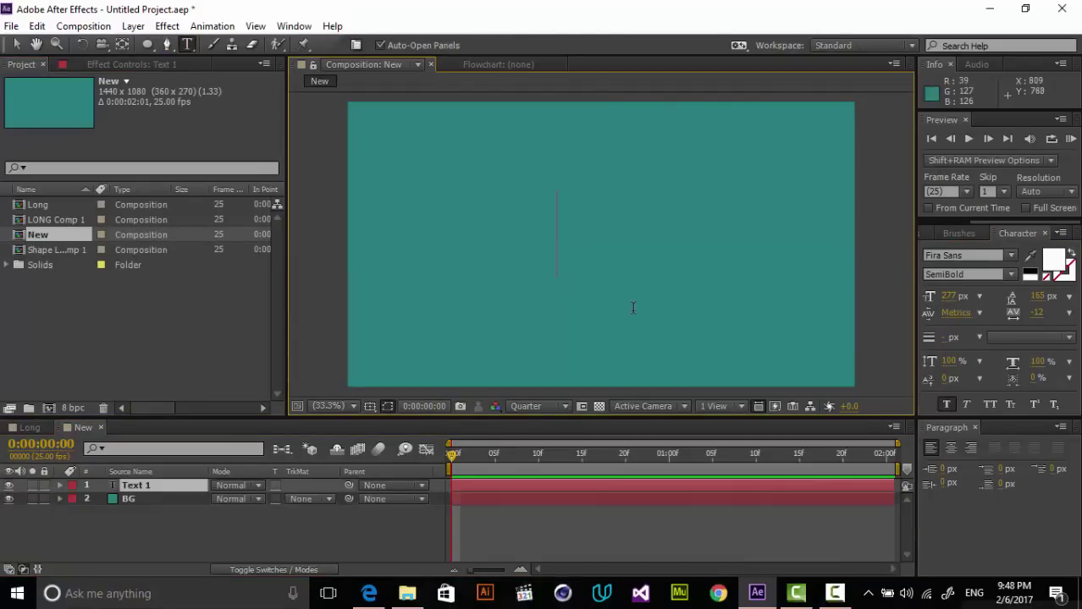
{"action": "type", "text": "LON"}
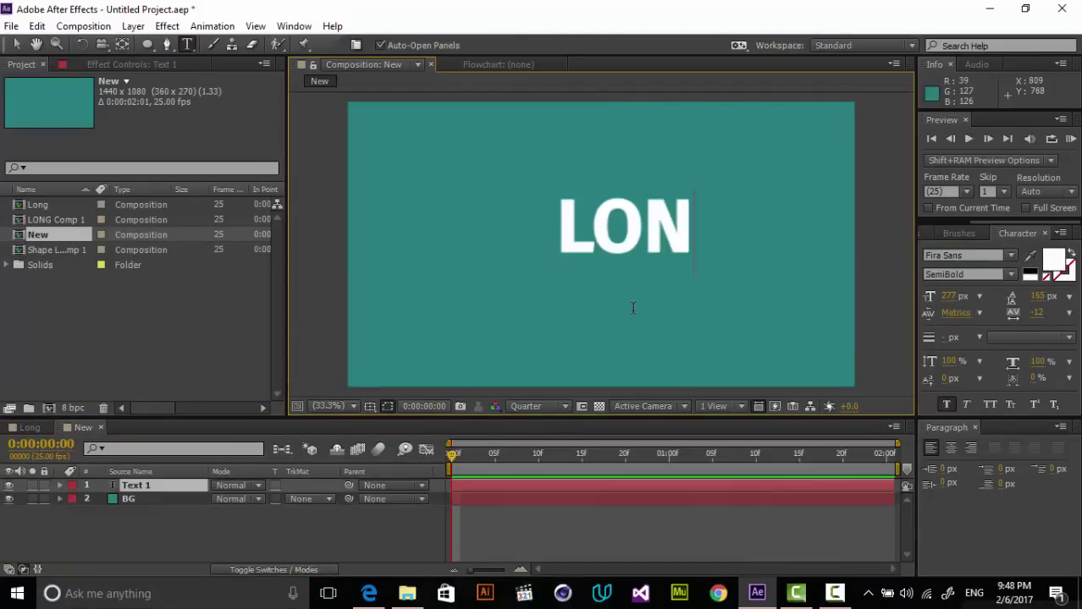
{"action": "type", "text": "G"}
{"action": "left_click", "coordinate": [17, 45]}
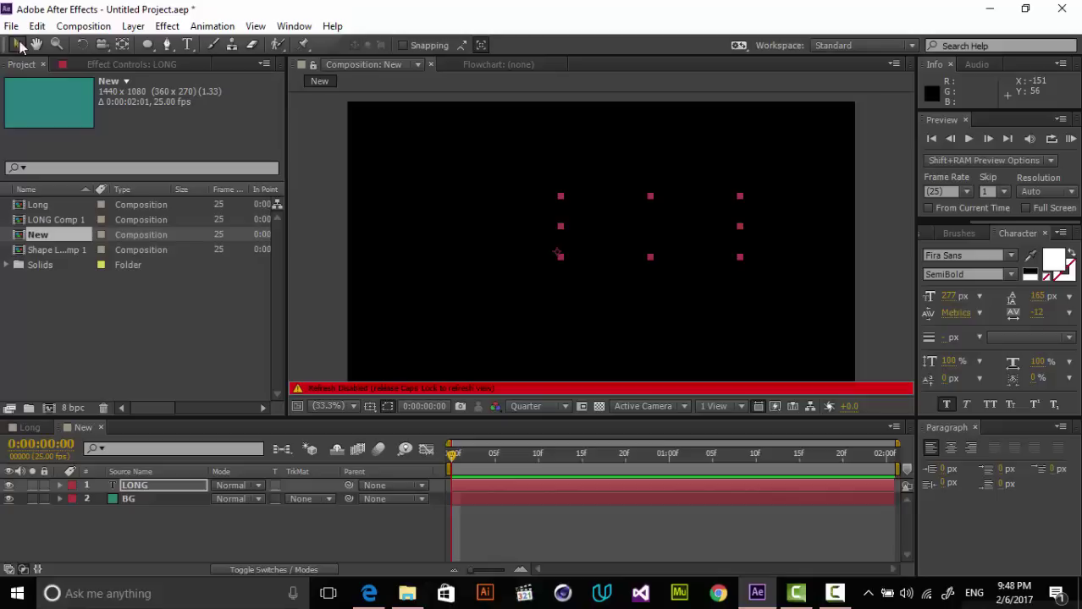
Centre the LONG text in the composition and set its font size to 274 px.
{"action": "key", "text": "Caps_Lock"}
{"action": "left_click_drag", "start_coordinate": [636, 246], "coordinate": [602, 234]}
{"action": "left_click", "coordinate": [414, 44]}
{"action": "left_click", "coordinate": [414, 45]}
{"action": "left_click", "coordinate": [948, 297]}
{"action": "type", "text": "274"}
{"action": "key", "text": "Return"}
{"action": "left_click_drag", "start_coordinate": [666, 258], "coordinate": [668, 263]}
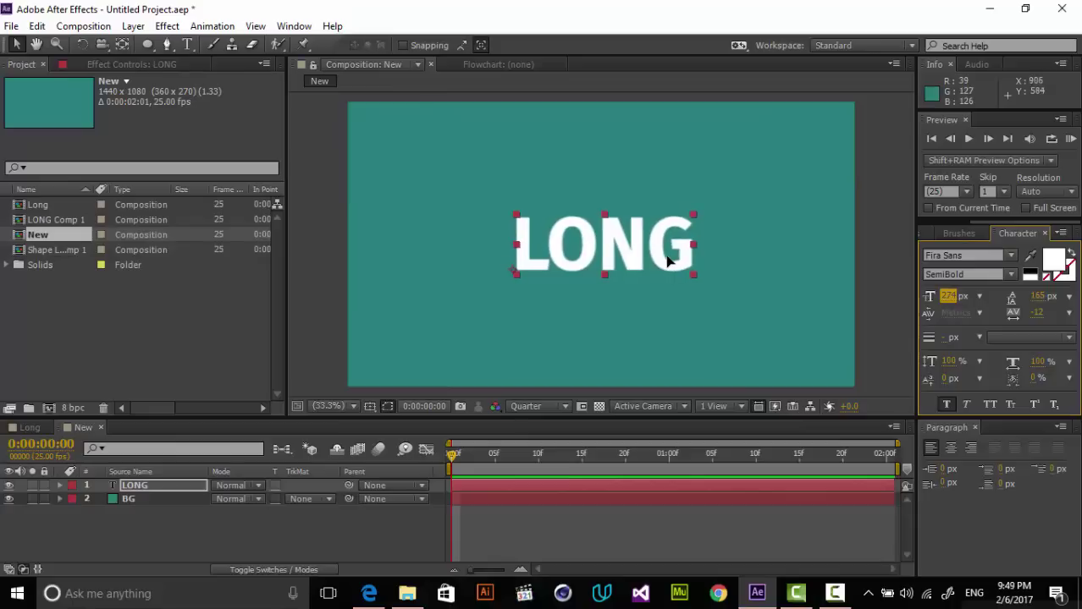
{"action": "left_click", "coordinate": [664, 525]}
{"action": "left_click", "coordinate": [477, 459]}
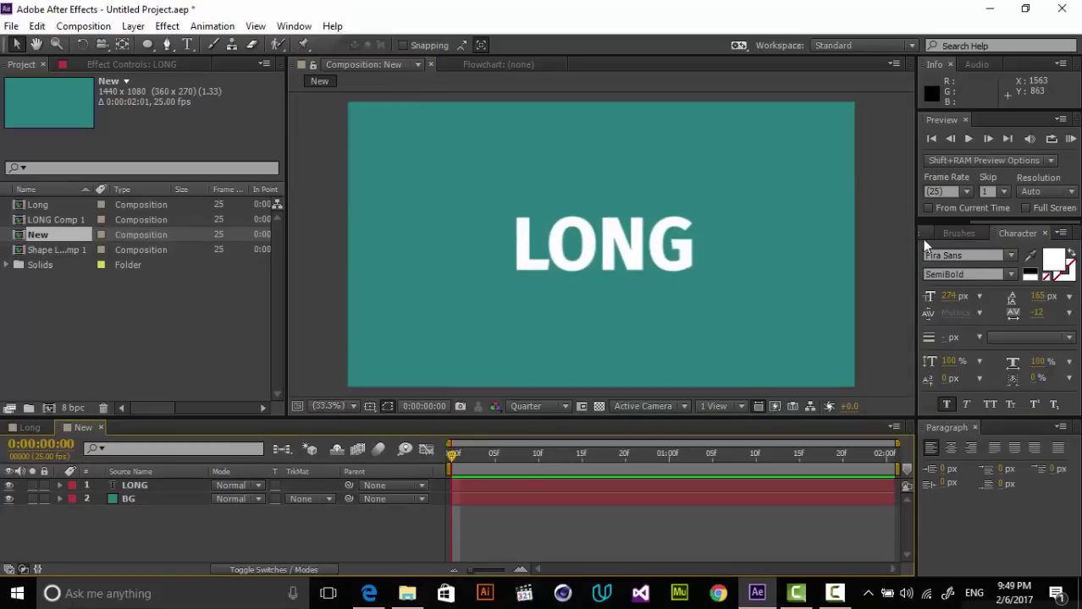
Search Effects & Presets for 'cc ra' and pick CC Radial Blur for the LONG layer.
{"action": "key", "text": "ctrl+5"}
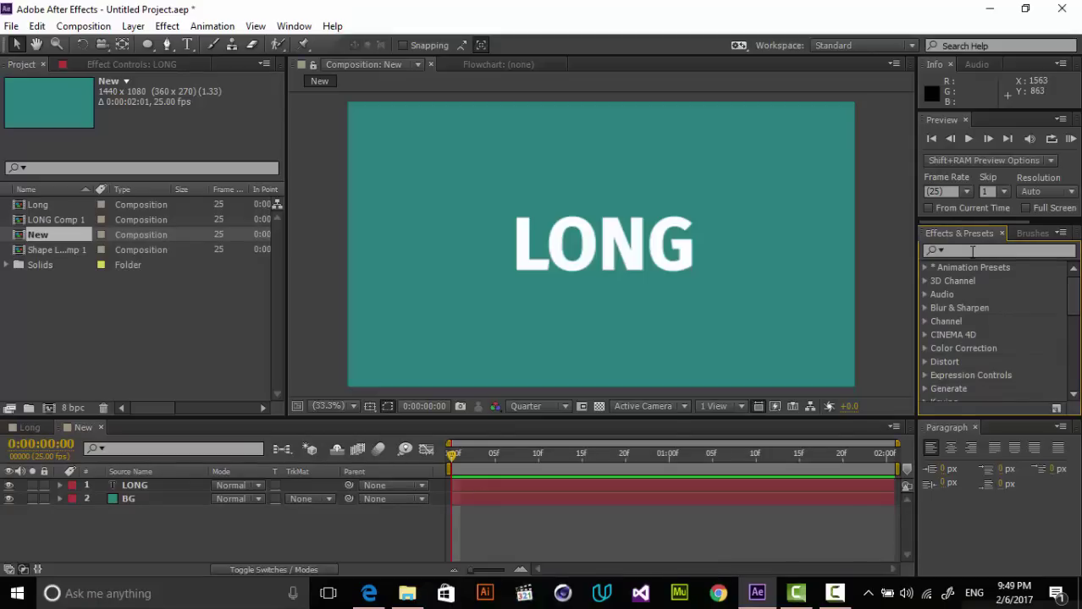
{"action": "left_click", "coordinate": [971, 251]}
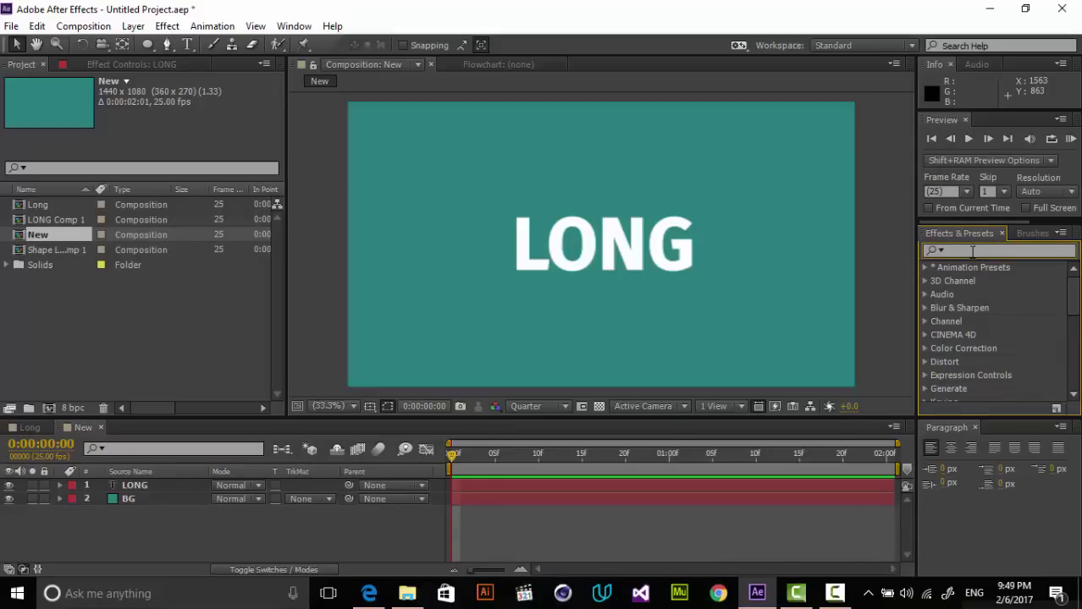
{"action": "type", "text": "cc ra"}
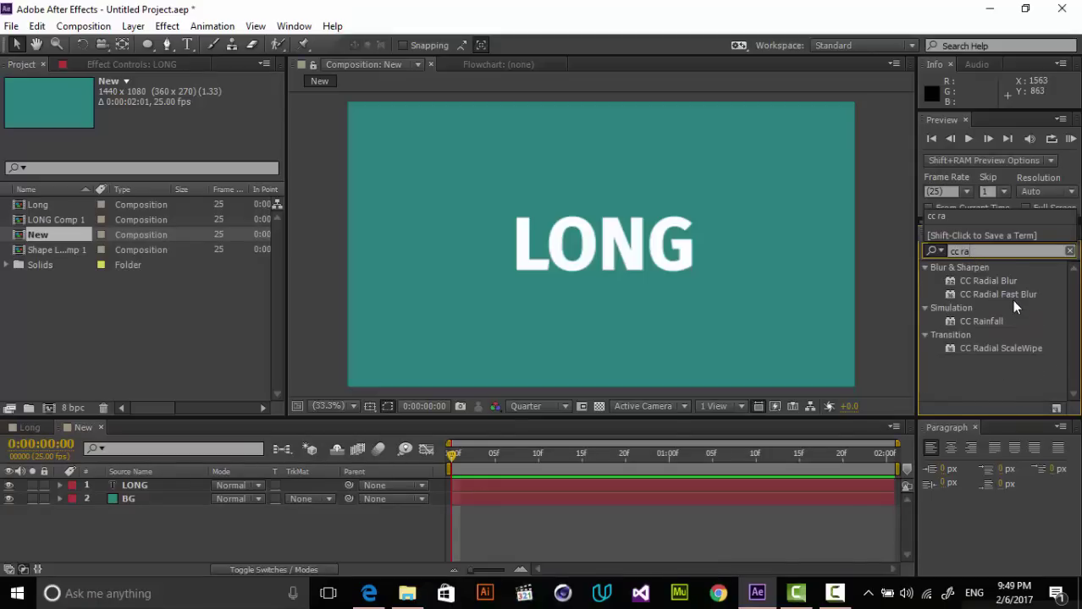
{"action": "left_click", "coordinate": [1012, 296]}
{"action": "left_click", "coordinate": [988, 282]}
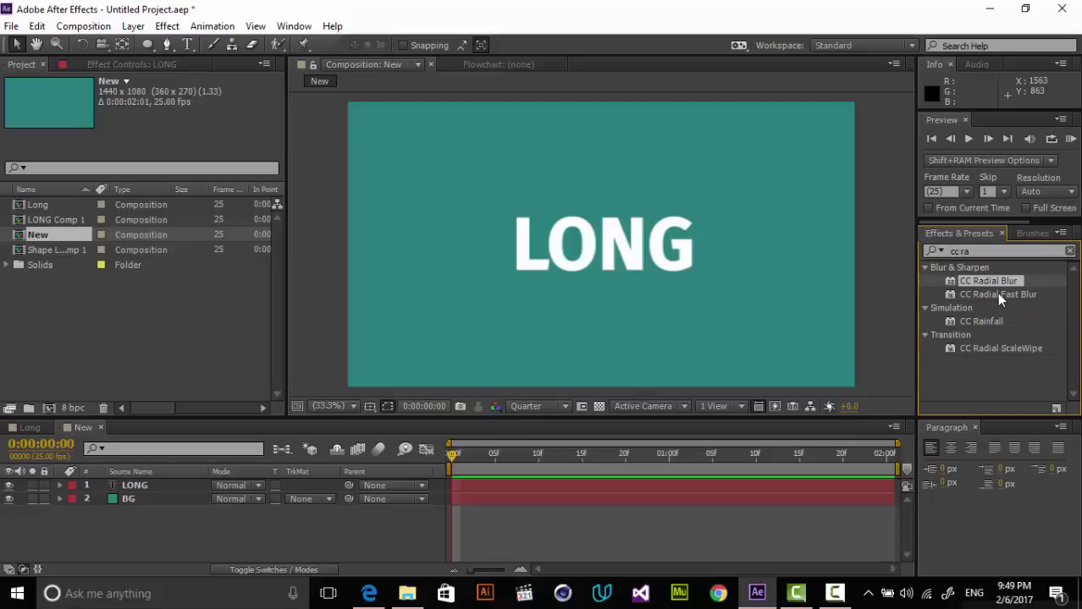
{"action": "mouse_move", "coordinate": [988, 286]}
{"action": "left_mouse_down"}
{"action": "mouse_move", "coordinate": [664, 267]}
{"action": "mouse_move", "coordinate": [975, 282]}
{"action": "left_mouse_up"}
{"action": "left_click", "coordinate": [140, 485]}
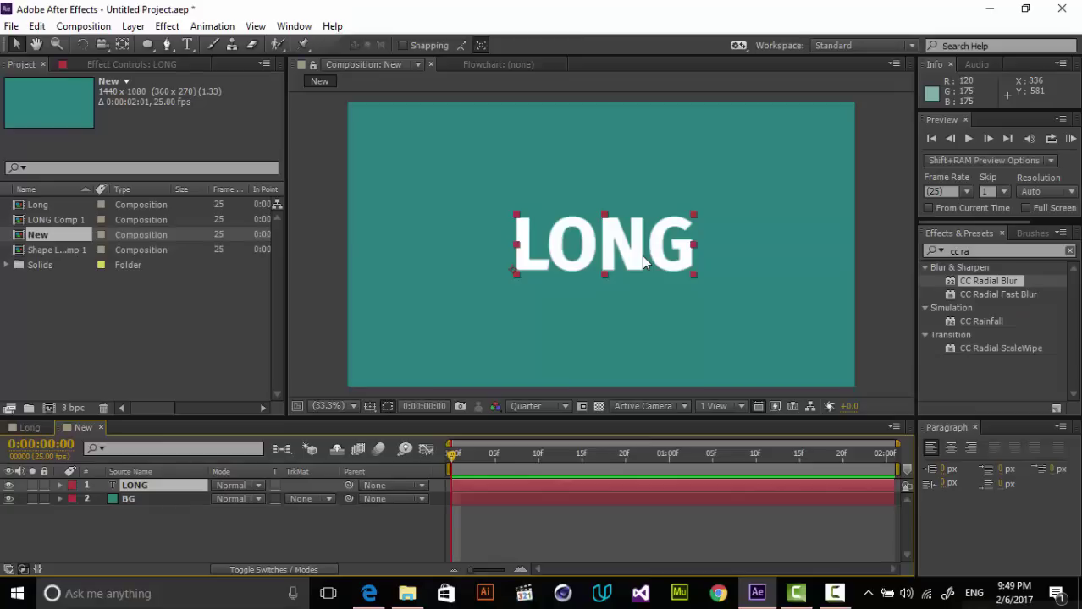
Pre-compose LONG as 'Text' and apply CC Radial Blur with Amount raised to 36.0.
{"action": "key", "text": "ctrl+shift+c"}
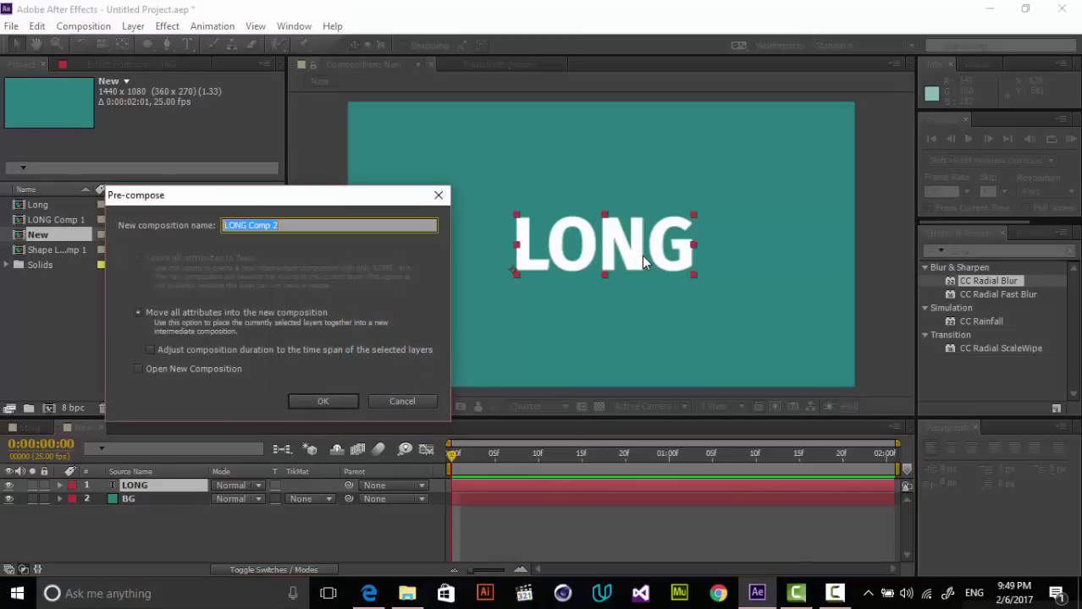
{"action": "type", "text": "Text"}
{"action": "key", "text": "Return"}
{"action": "left_click_drag", "start_coordinate": [986, 282], "coordinate": [529, 212]}
{"action": "left_click_drag", "start_coordinate": [163, 121], "coordinate": [176, 118]}
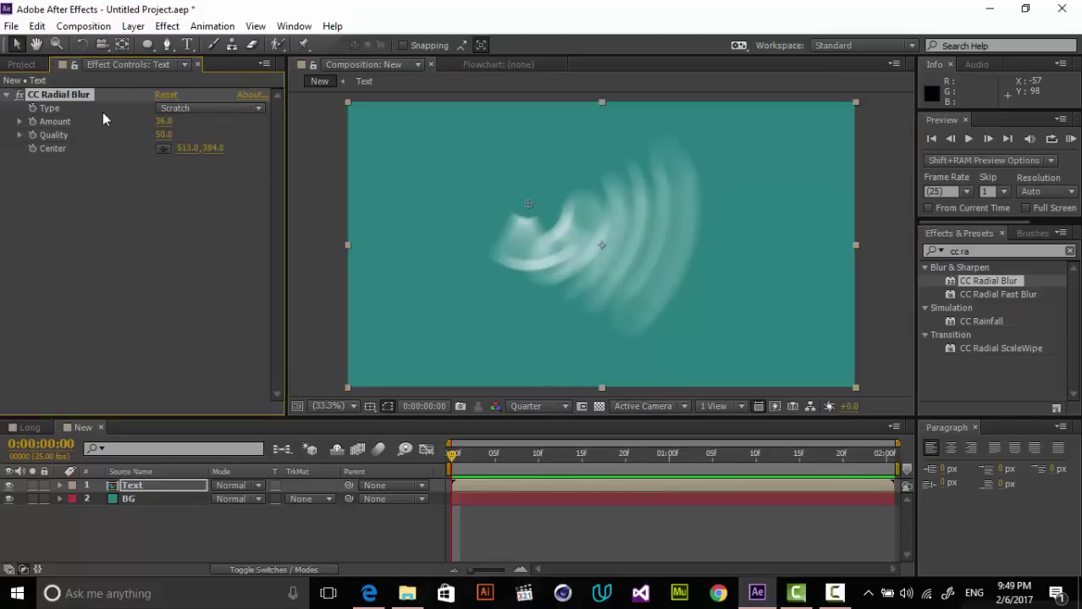
Set CC Radial Blur to Straight Zoom, Center 163.3, 54.0 at the top edge, Quality 53.7.
{"action": "left_click", "coordinate": [177, 108]}
{"action": "left_click", "coordinate": [205, 124]}
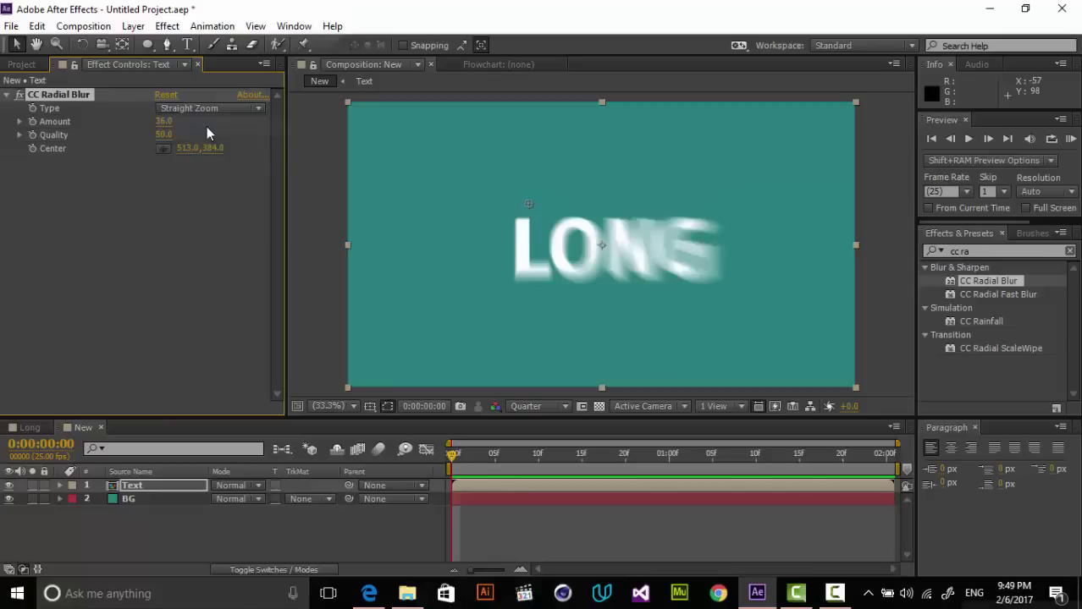
{"action": "left_click_drag", "start_coordinate": [530, 203], "coordinate": [389, 154]}
{"action": "left_click_drag", "start_coordinate": [551, 202], "coordinate": [437, 161]}
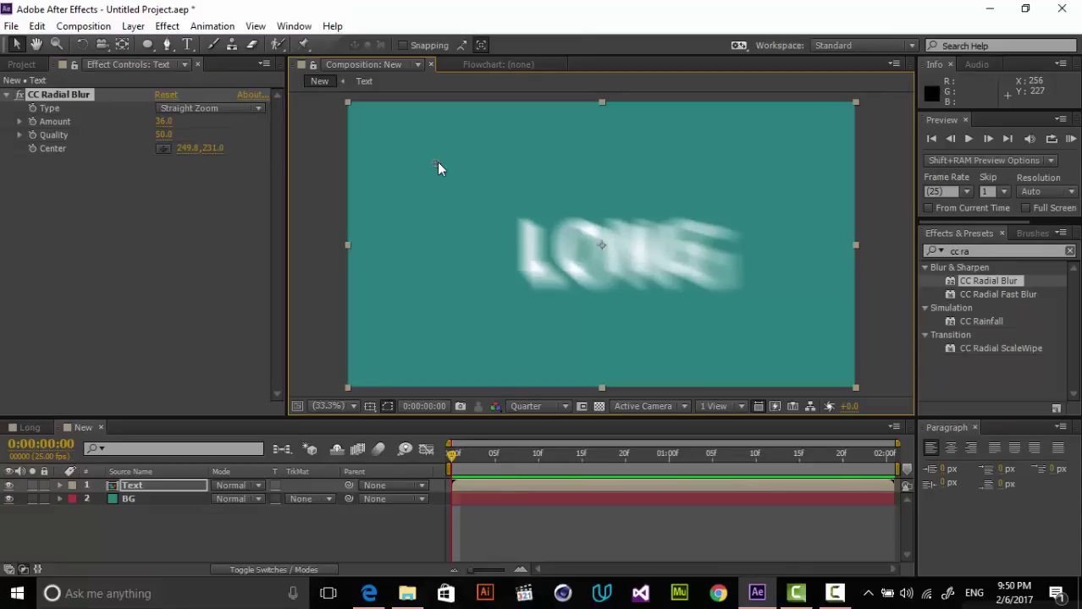
{"action": "left_click_drag", "start_coordinate": [437, 162], "coordinate": [494, 312]}
{"action": "left_click_drag", "start_coordinate": [589, 322], "coordinate": [434, 115]}
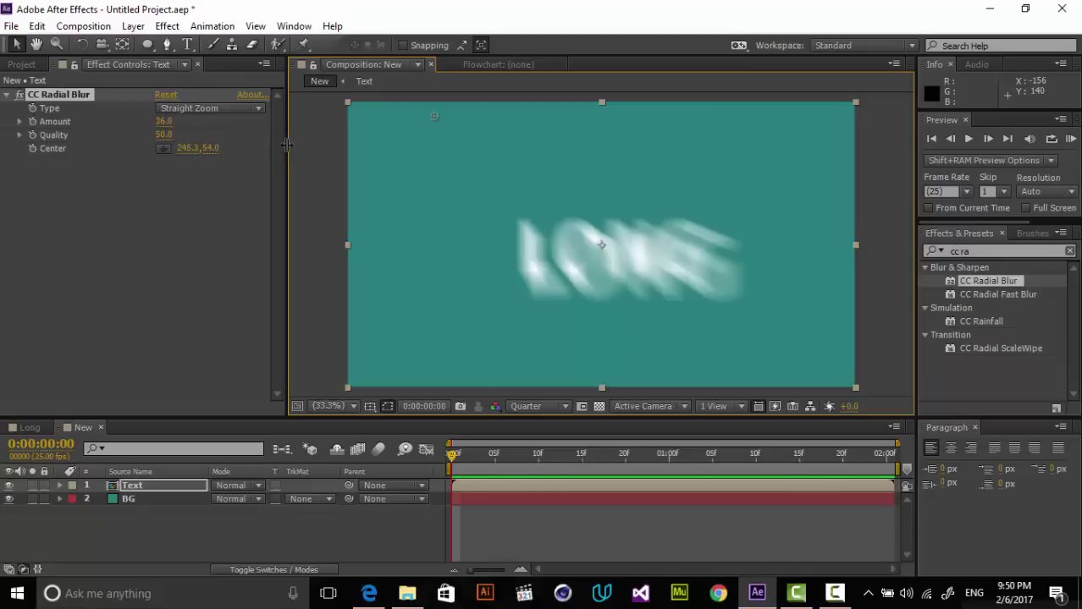
{"action": "mouse_move", "coordinate": [168, 138]}
{"action": "left_mouse_down"}
{"action": "mouse_move", "coordinate": [149, 137]}
{"action": "mouse_move", "coordinate": [201, 122]}
{"action": "mouse_move", "coordinate": [182, 148]}
{"action": "mouse_move", "coordinate": [166, 148]}
{"action": "left_mouse_up"}
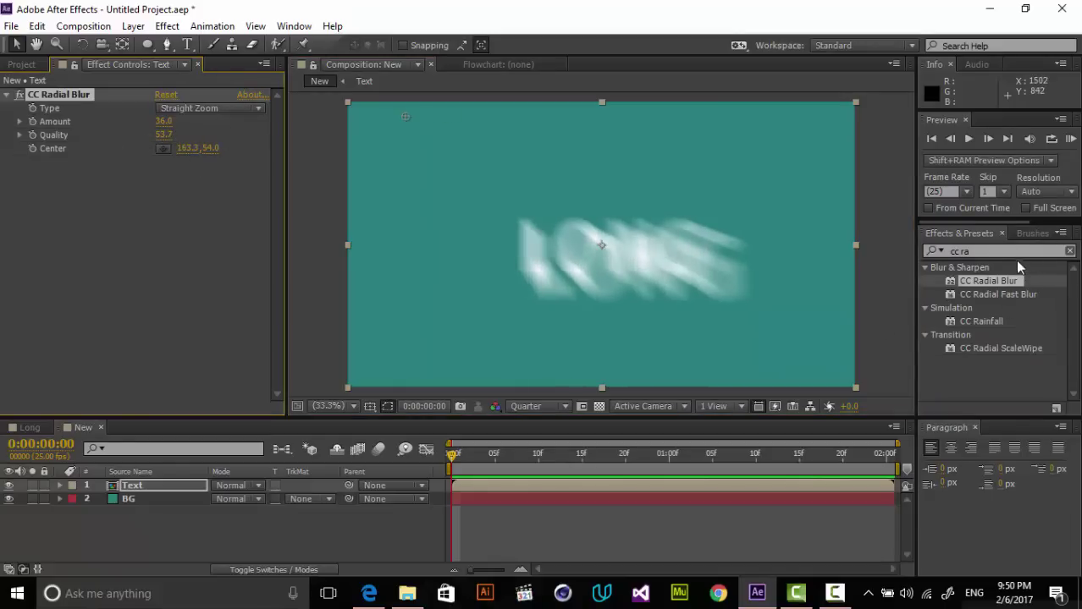
Add a black Fill effect to the Text layer, then search the effects for 'level'.
{"action": "left_click", "coordinate": [1019, 252]}
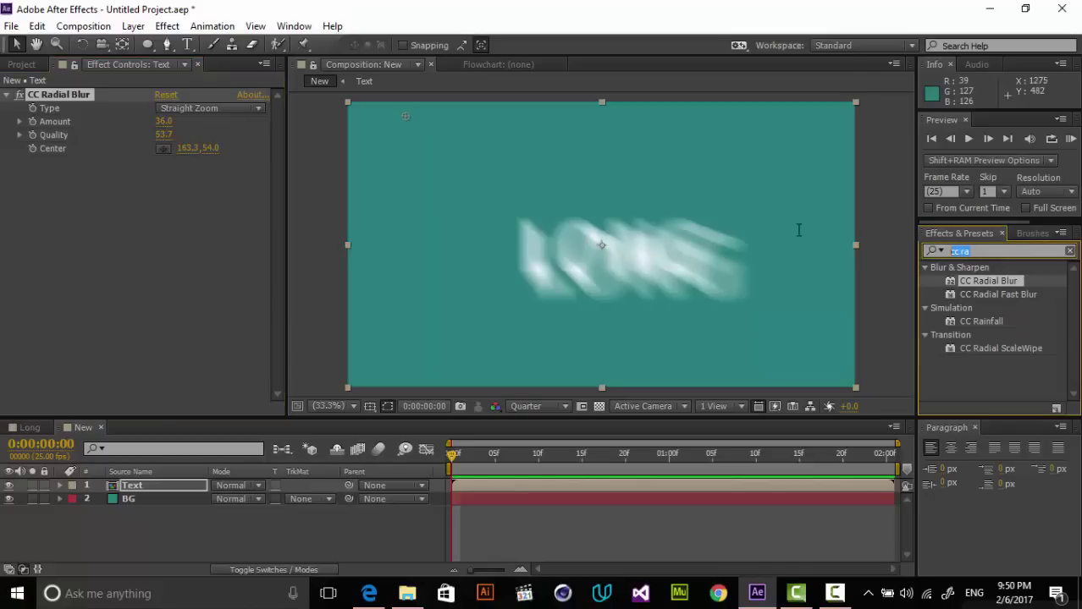
{"action": "type", "text": "fill"}
{"action": "left_click_drag", "start_coordinate": [959, 366], "coordinate": [165, 203]}
{"action": "left_click", "coordinate": [164, 203]}
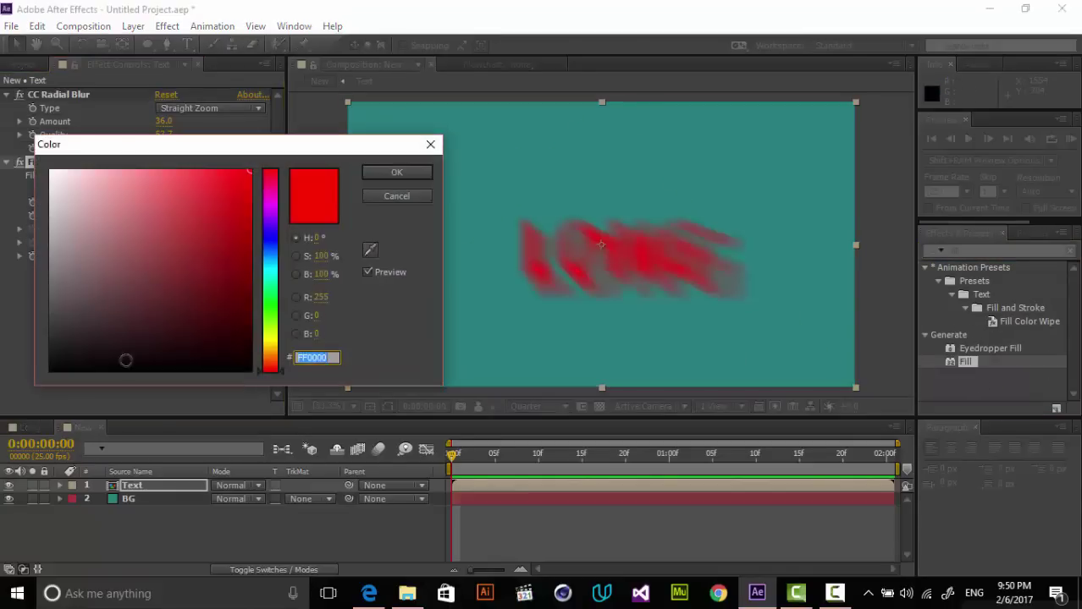
{"action": "left_click_drag", "start_coordinate": [125, 360], "coordinate": [91, 406]}
{"action": "left_click", "coordinate": [393, 174]}
{"action": "left_click", "coordinate": [1021, 254]}
{"action": "type", "text": "lev"}
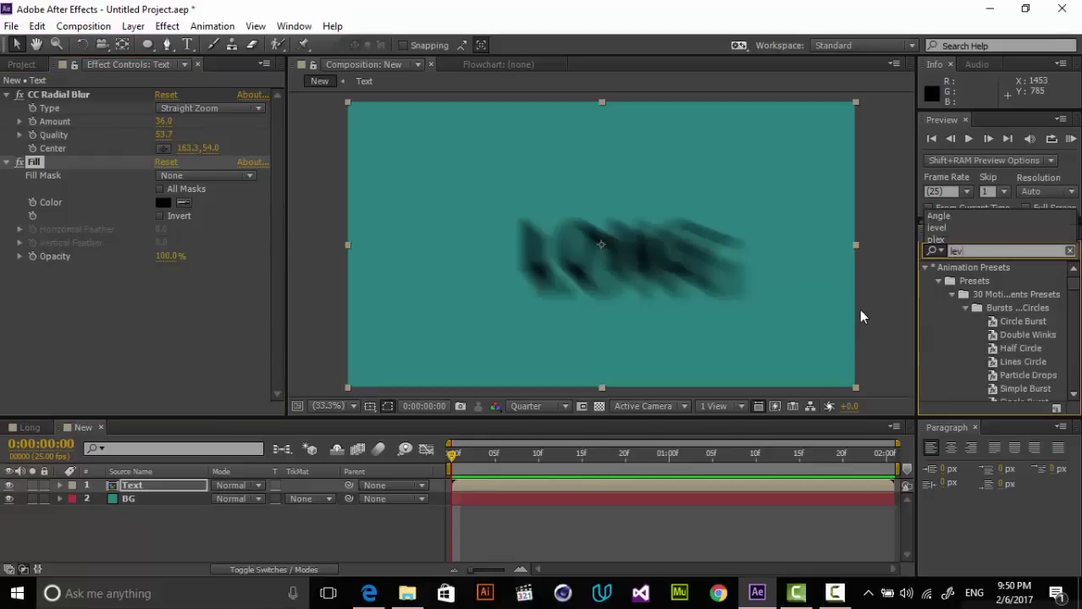
{"action": "type", "text": "el"}
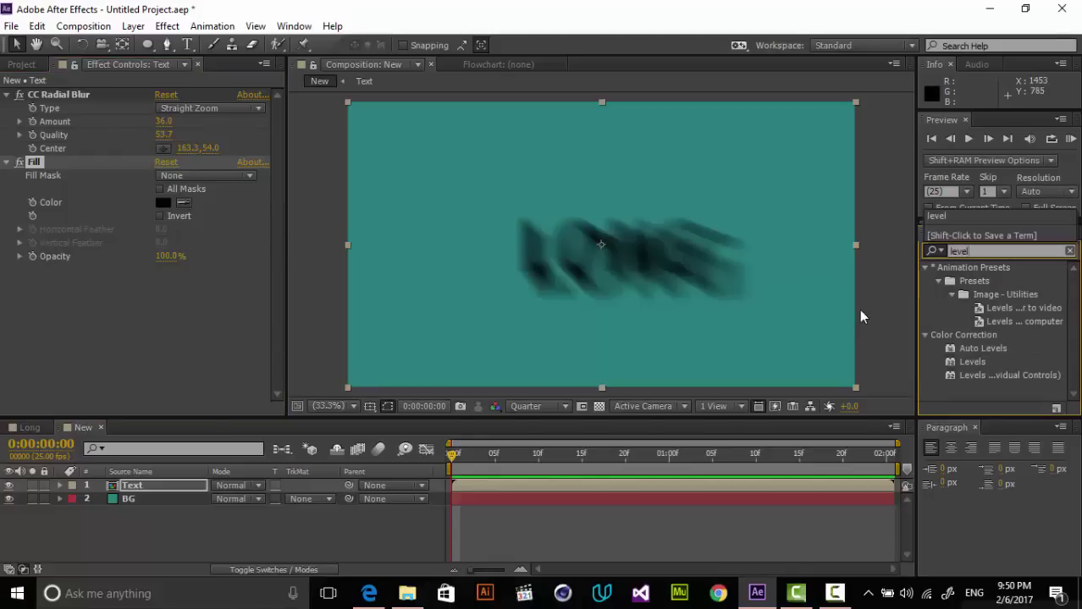
Apply Levels (Individual Controls) on the Alpha channel, lowering the input and output white points.
{"action": "left_click", "coordinate": [988, 375]}
{"action": "left_click_drag", "start_coordinate": [987, 373], "coordinate": [103, 284]}
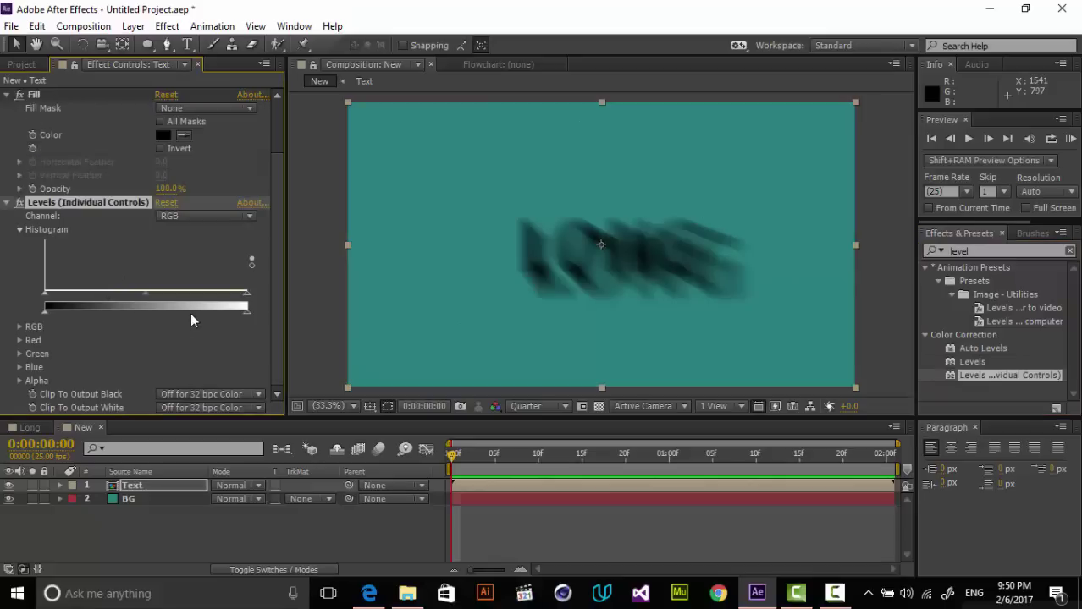
{"action": "left_click", "coordinate": [197, 216]}
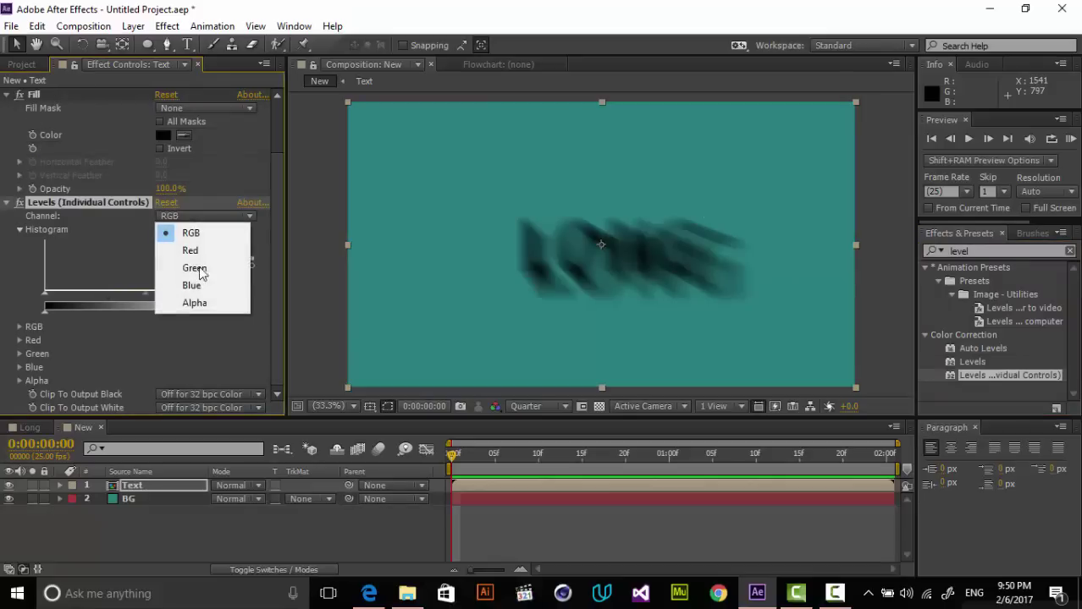
{"action": "left_click", "coordinate": [215, 303]}
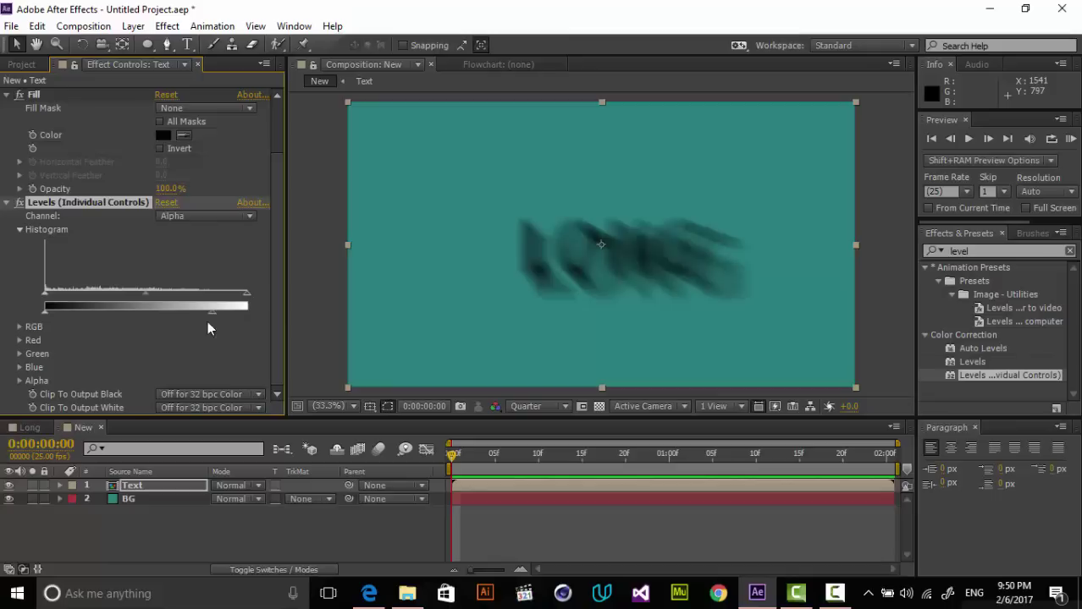
{"action": "left_click_drag", "start_coordinate": [248, 294], "coordinate": [49, 323]}
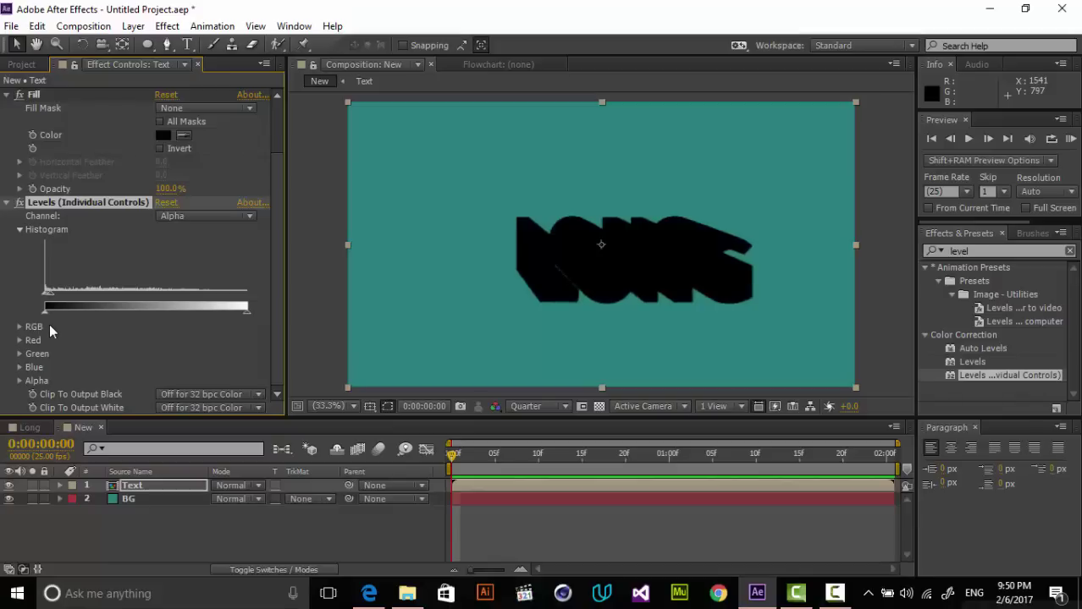
{"action": "left_click_drag", "start_coordinate": [247, 313], "coordinate": [185, 314]}
{"action": "scroll", "coordinate": [283, 308], "scroll_direction": "up", "scroll_amount": 3}
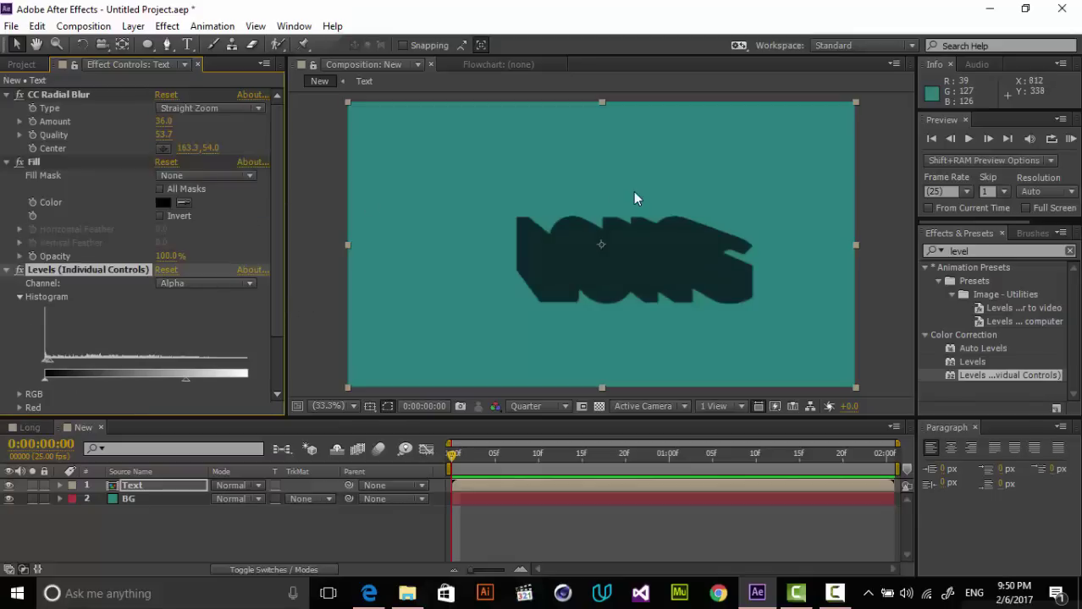
{"action": "scroll", "coordinate": [633, 191], "scroll_direction": "down", "scroll_amount": 4}
{"action": "scroll", "coordinate": [633, 212], "scroll_direction": "up", "scroll_amount": 2}
Move the CC Radial Blur Center far up-left to -3549.3, -2970.0 and tighten the alpha black input.
{"action": "left_click", "coordinate": [82, 100]}
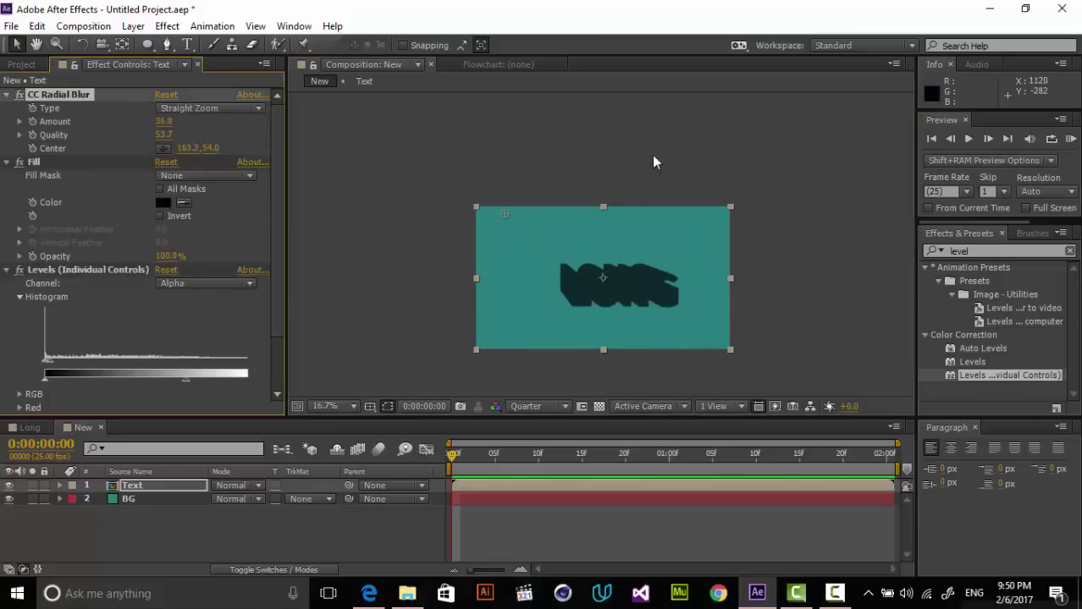
{"action": "mouse_move", "coordinate": [478, 200]}
{"action": "left_mouse_down"}
{"action": "mouse_move", "coordinate": [390, 107]}
{"action": "mouse_move", "coordinate": [203, 8]}
{"action": "mouse_move", "coordinate": [170, 7]}
{"action": "left_mouse_up"}
{"action": "key", "text": "comma"}
{"action": "key", "text": "comma"}
{"action": "key", "text": "comma"}
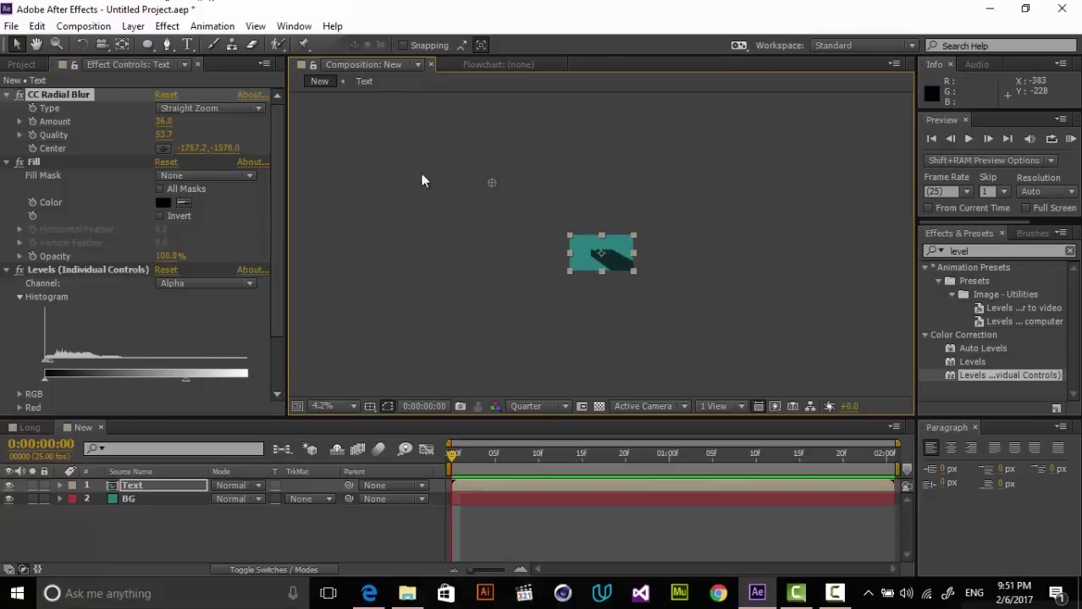
{"action": "left_click_drag", "start_coordinate": [439, 154], "coordinate": [418, 134]}
{"action": "left_click", "coordinate": [331, 405]}
{"action": "left_click", "coordinate": [364, 138]}
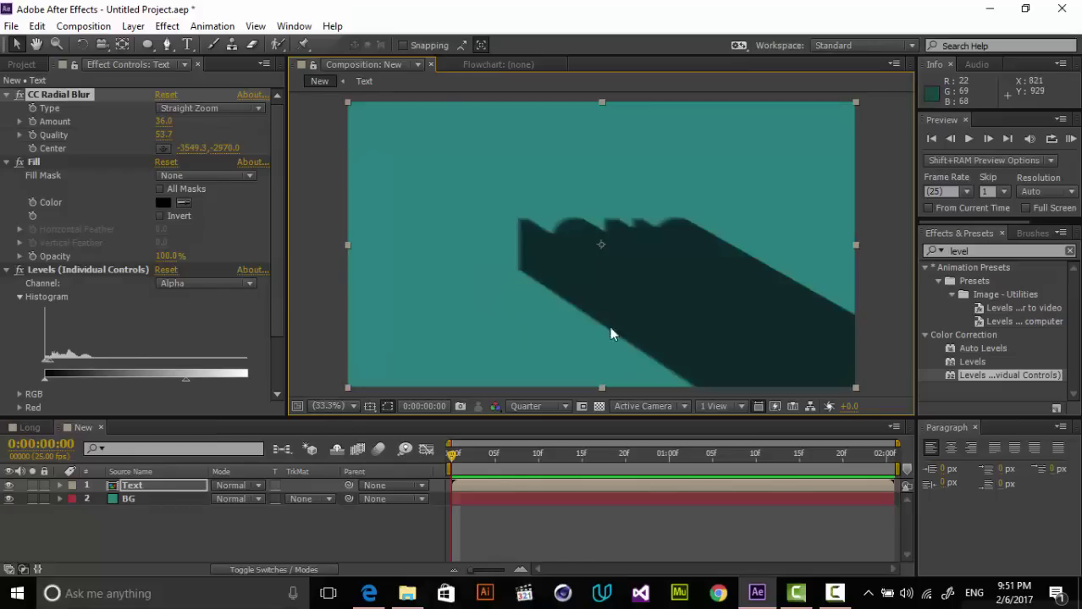
{"action": "scroll", "coordinate": [125, 330], "scroll_direction": "down", "scroll_amount": 2}
{"action": "mouse_move", "coordinate": [46, 292]}
{"action": "left_mouse_down"}
{"action": "mouse_move", "coordinate": [66, 296]}
{"action": "mouse_move", "coordinate": [37, 295]}
{"action": "mouse_move", "coordinate": [46, 292]}
{"action": "left_mouse_up"}
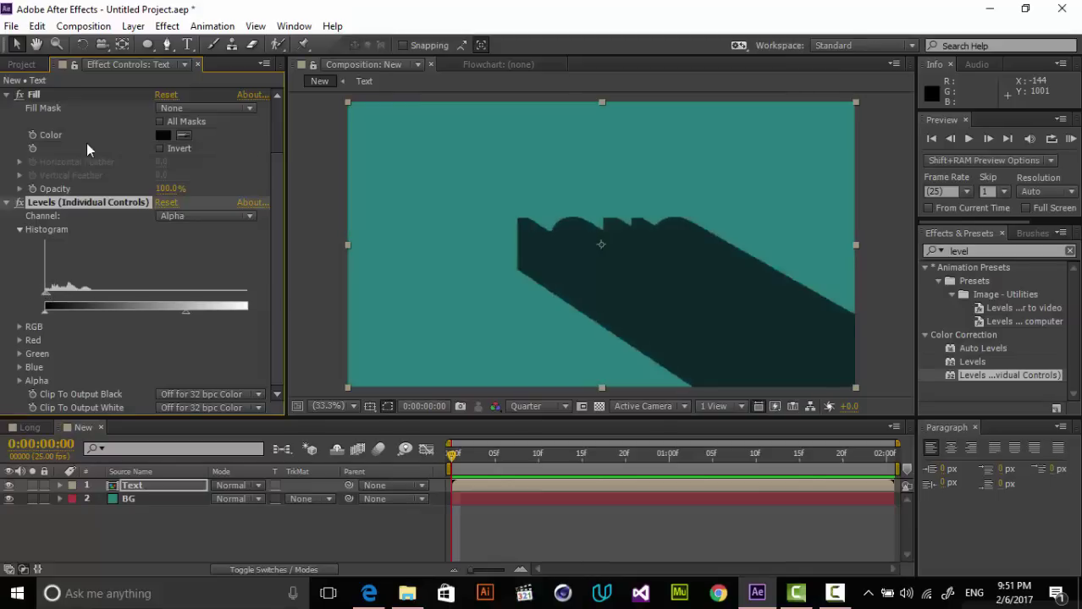
{"action": "scroll", "coordinate": [169, 170], "scroll_direction": "up", "scroll_amount": 2}
Set CC Radial Blur Quality to 50, preview at one-third resolution, and collapse all three effects.
{"action": "left_click_drag", "start_coordinate": [169, 140], "coordinate": [331, 109]}
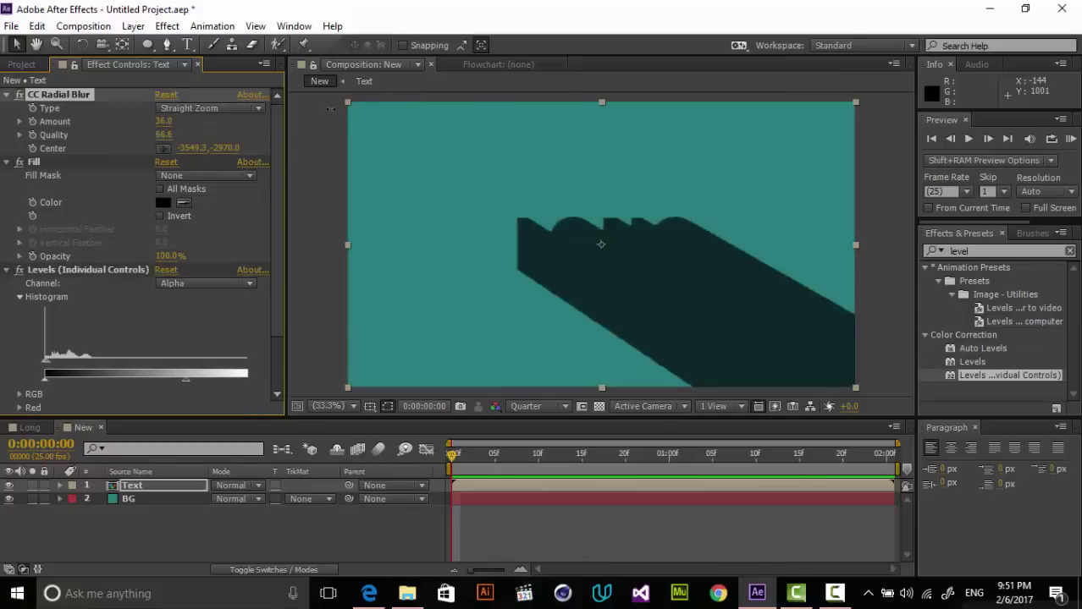
{"action": "left_click", "coordinate": [529, 406]}
{"action": "left_click", "coordinate": [542, 421]}
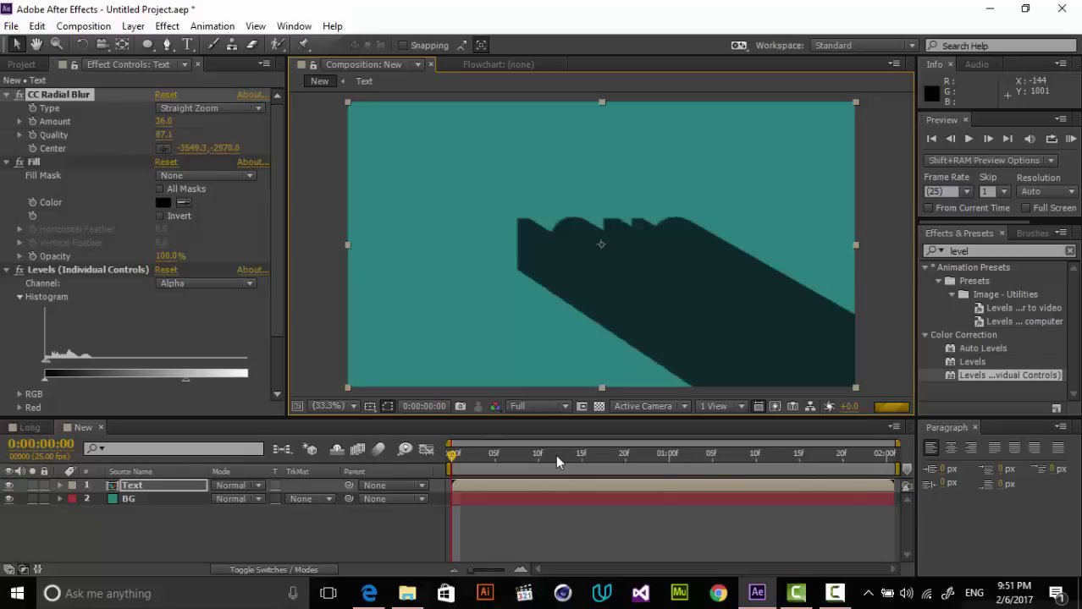
{"action": "left_click", "coordinate": [535, 409]}
{"action": "left_click", "coordinate": [546, 486]}
{"action": "left_click", "coordinate": [161, 137]}
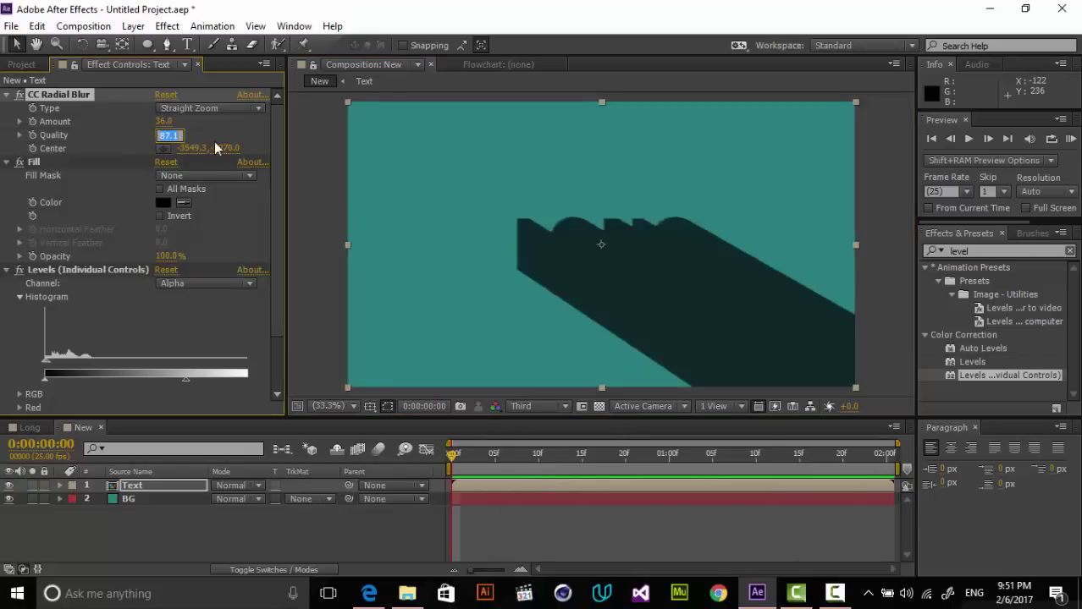
{"action": "type", "text": "50"}
{"action": "key", "text": "Return"}
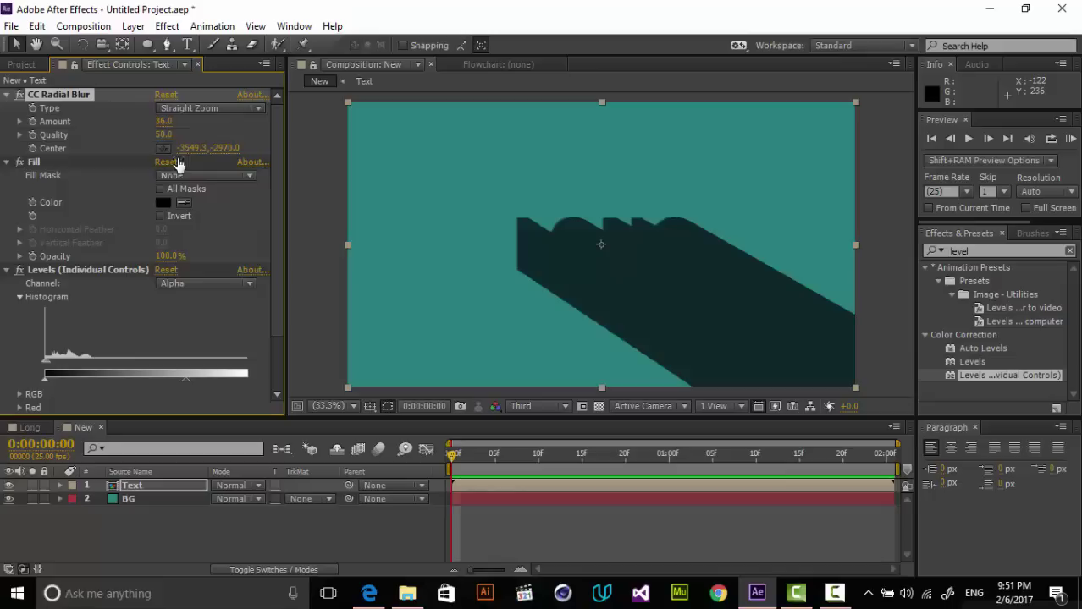
{"action": "left_click", "coordinate": [7, 96]}
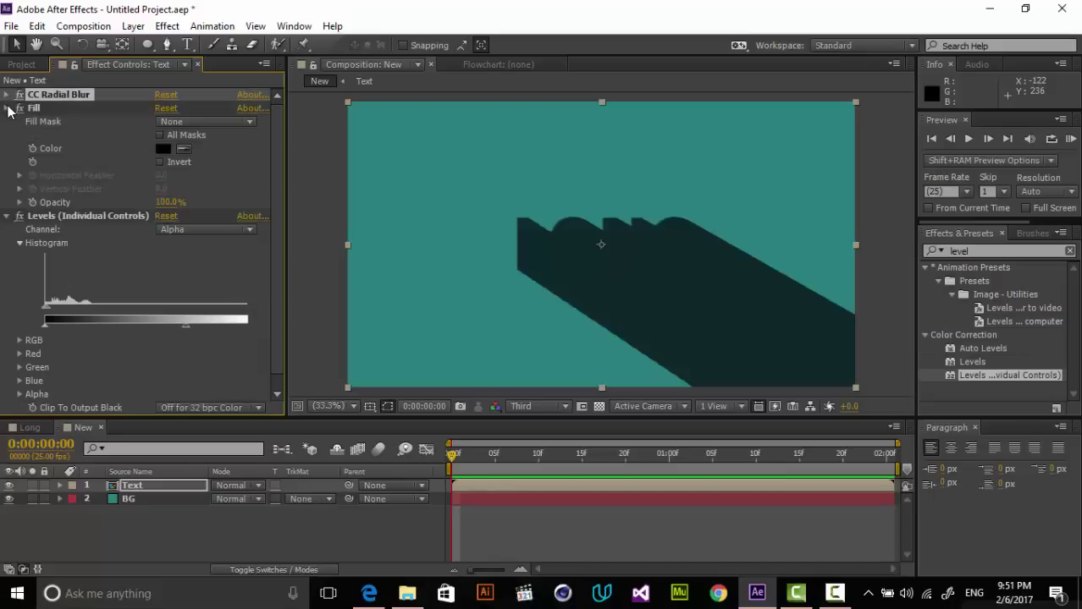
{"action": "left_click", "coordinate": [8, 108]}
{"action": "left_click", "coordinate": [7, 121]}
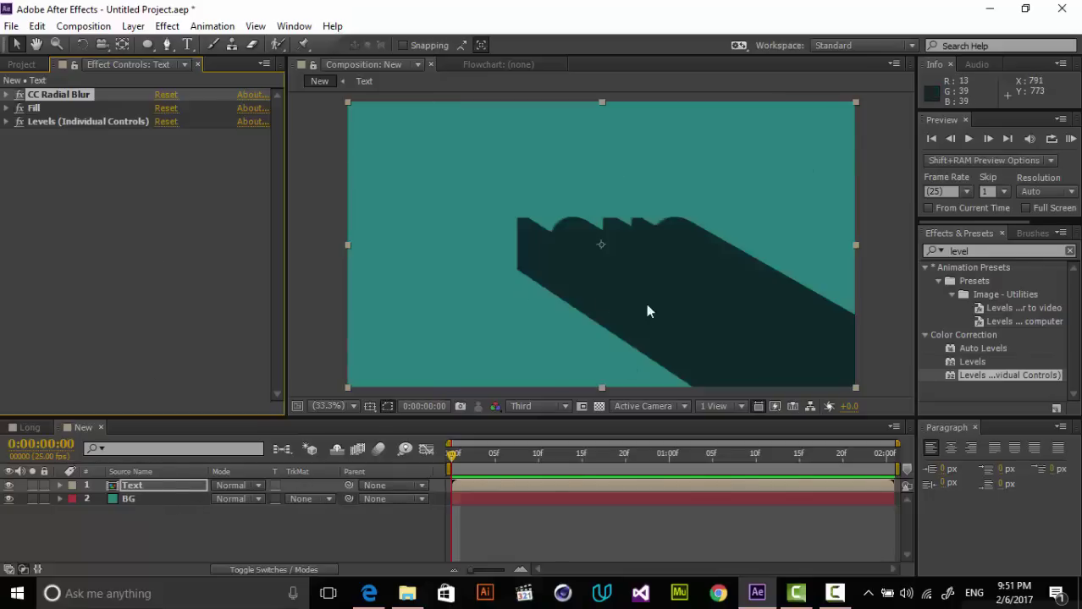
Apply CC Composite from Effects & Presets to the Text layer.
{"action": "left_click", "coordinate": [1008, 251]}
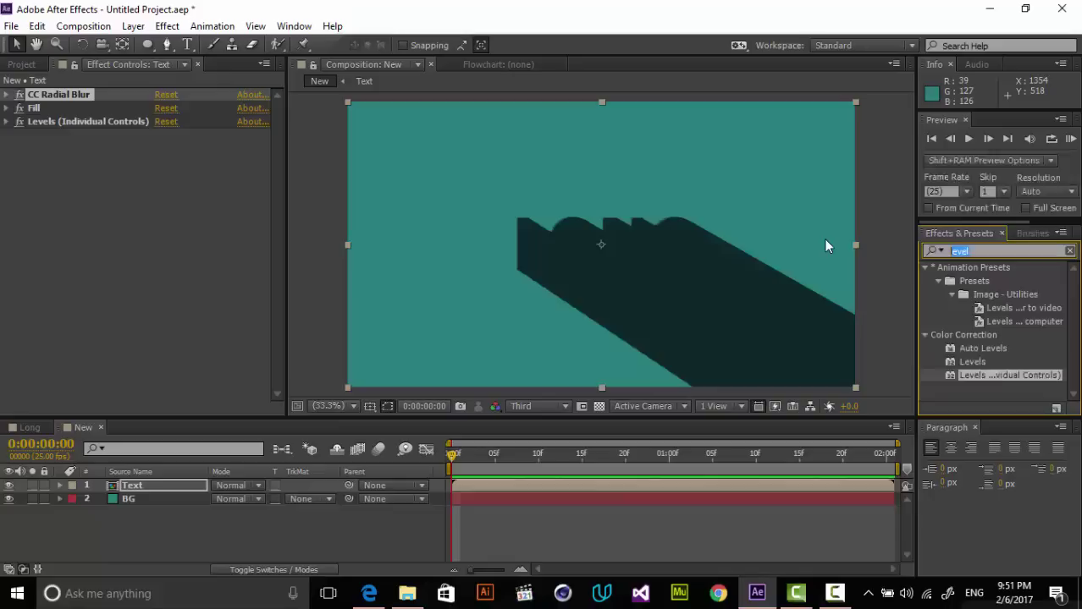
{"action": "type", "text": "cc o"}
{"action": "key", "text": "BackSpace"}
{"action": "type", "text": "co"}
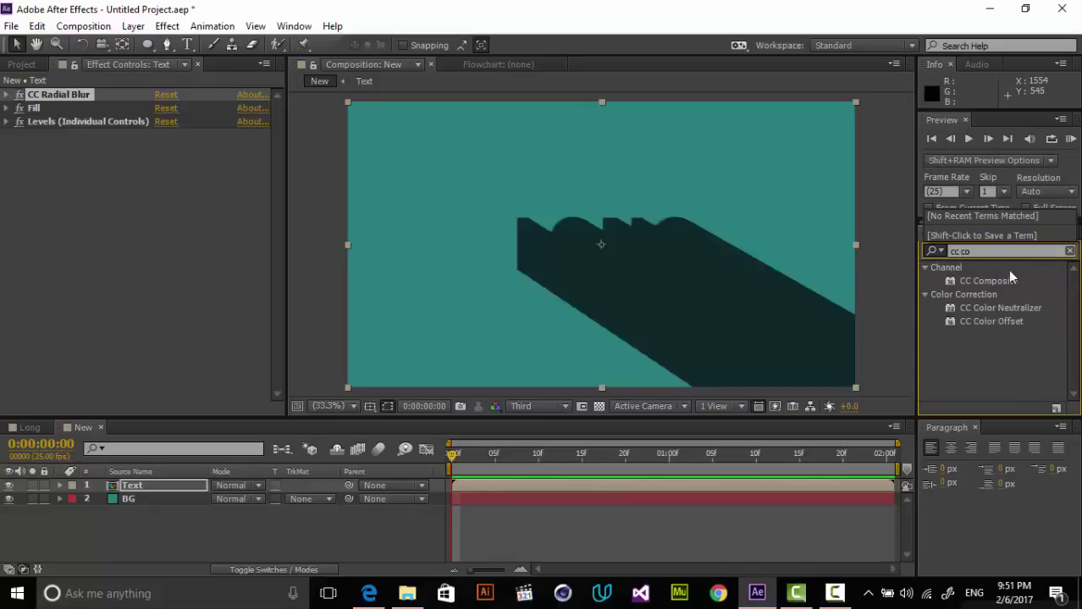
{"action": "left_click", "coordinate": [987, 280]}
{"action": "left_click_drag", "start_coordinate": [881, 288], "coordinate": [236, 223]}
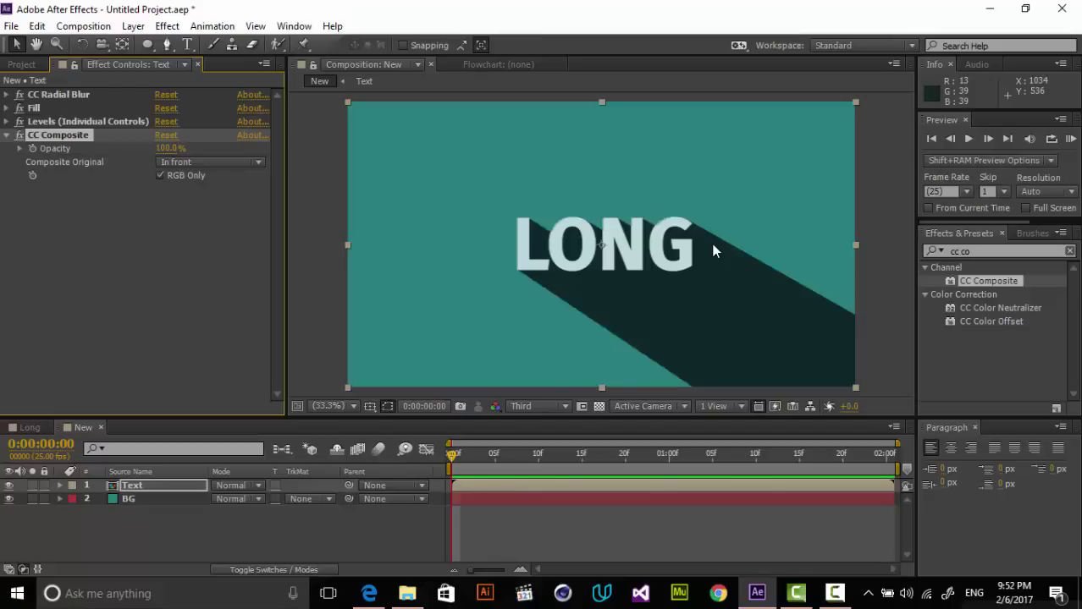
Set CC Composite to In front with RGB Only off, then fine-tune the radial blur amount.
{"action": "left_click", "coordinate": [233, 161]}
{"action": "left_click", "coordinate": [241, 44]}
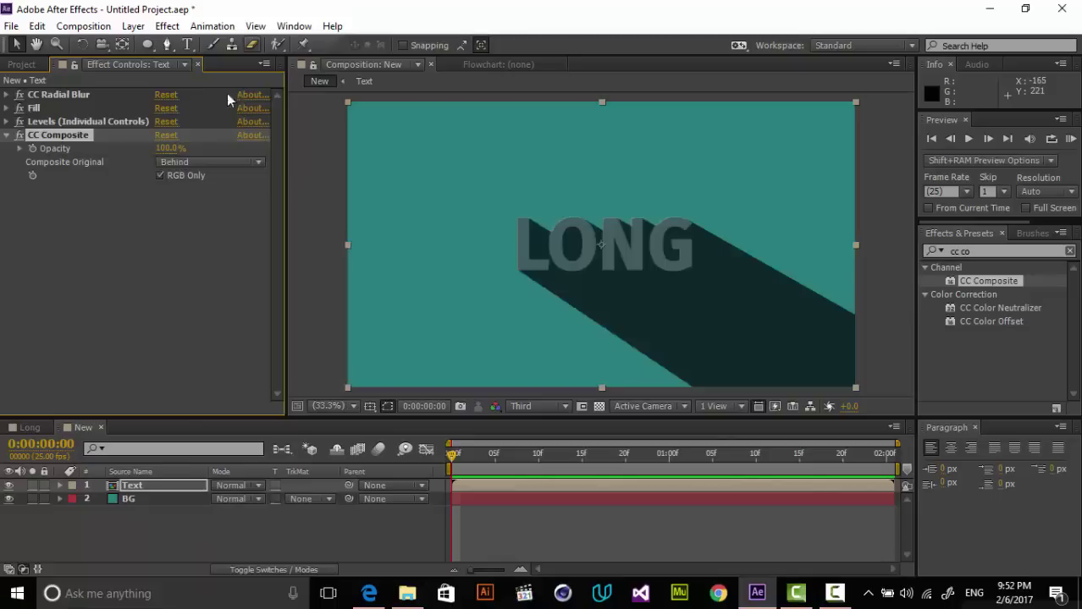
{"action": "left_click", "coordinate": [210, 161]}
{"action": "left_click", "coordinate": [235, 160]}
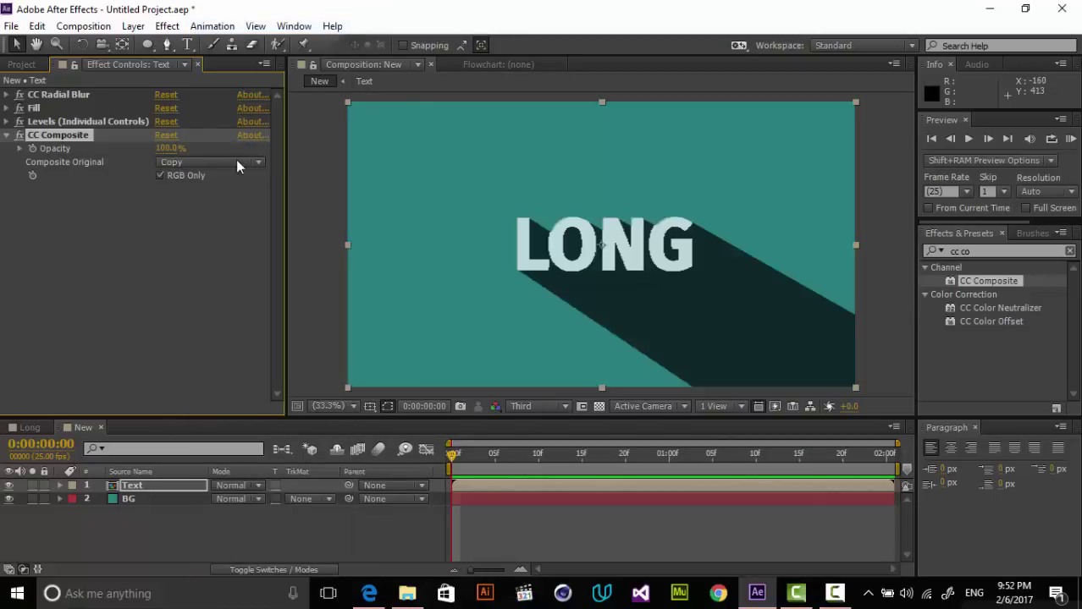
{"action": "left_click", "coordinate": [245, 161]}
{"action": "left_click", "coordinate": [242, 61]}
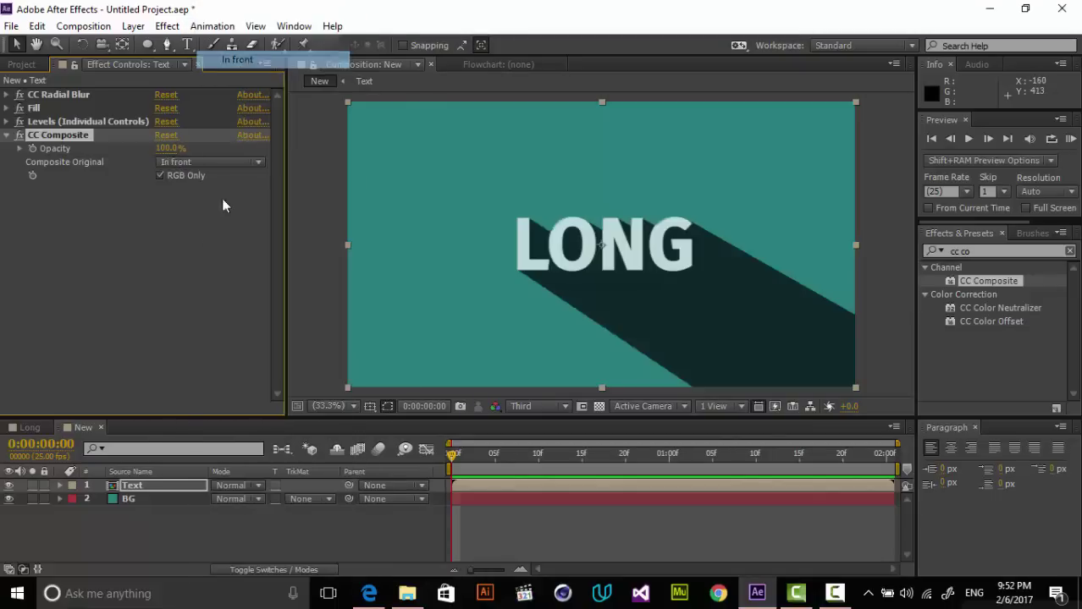
{"action": "left_click", "coordinate": [161, 175]}
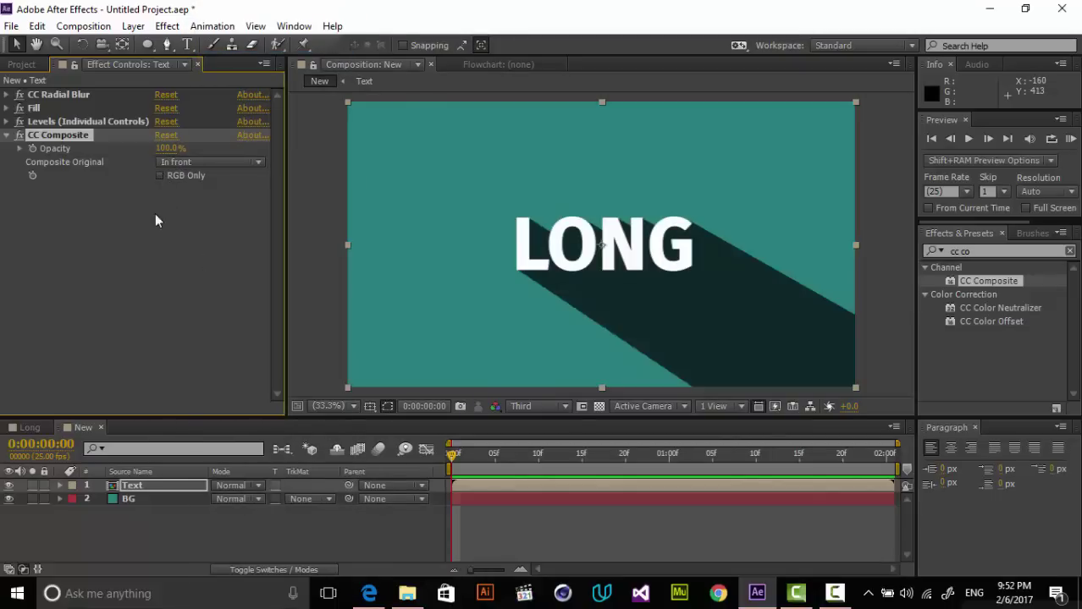
{"action": "left_click", "coordinate": [197, 244]}
{"action": "left_click", "coordinate": [634, 543]}
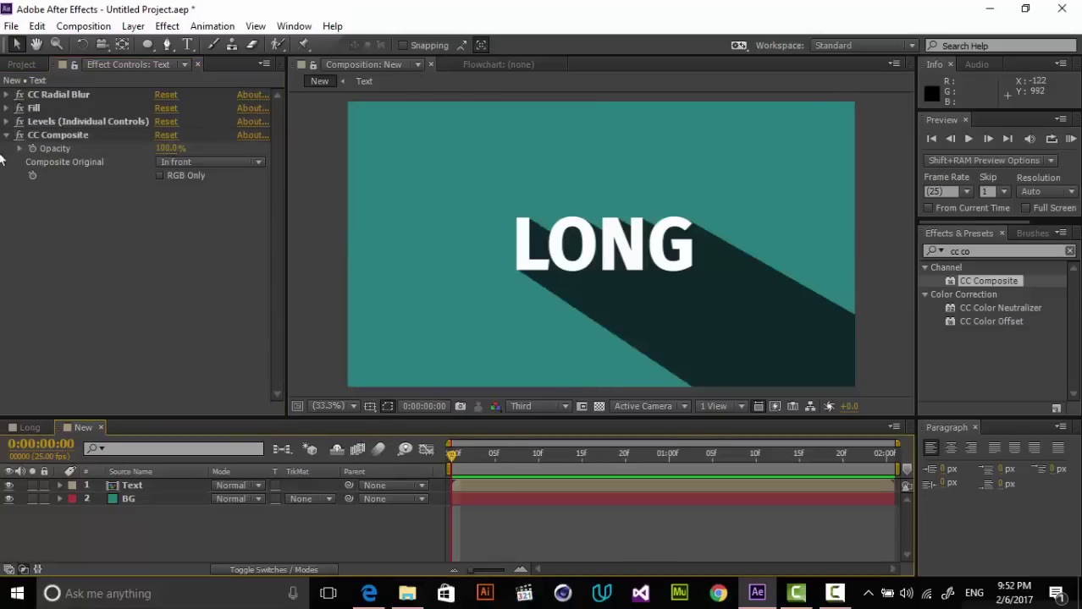
{"action": "left_click", "coordinate": [7, 95]}
{"action": "mouse_move", "coordinate": [165, 121]}
{"action": "left_mouse_down"}
{"action": "mouse_move", "coordinate": [118, 131]}
{"action": "mouse_move", "coordinate": [156, 127]}
{"action": "mouse_move", "coordinate": [133, 126]}
{"action": "mouse_move", "coordinate": [166, 137]}
{"action": "left_mouse_up"}
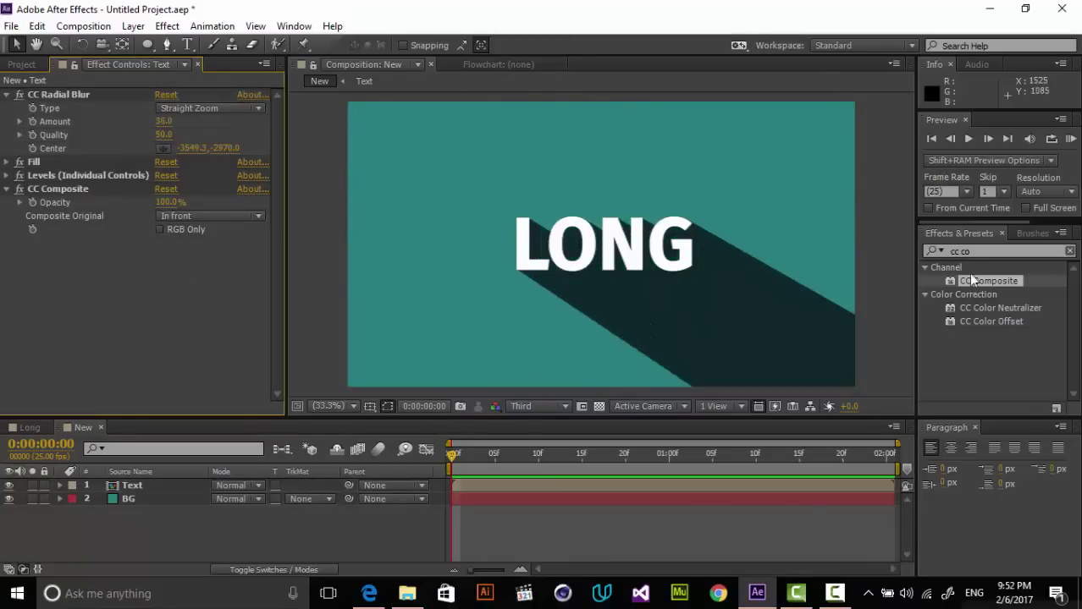
Add Linear Wipe above CC Composite with 345° angle, 17% completion and about 371 feather.
{"action": "left_click", "coordinate": [1007, 250]}
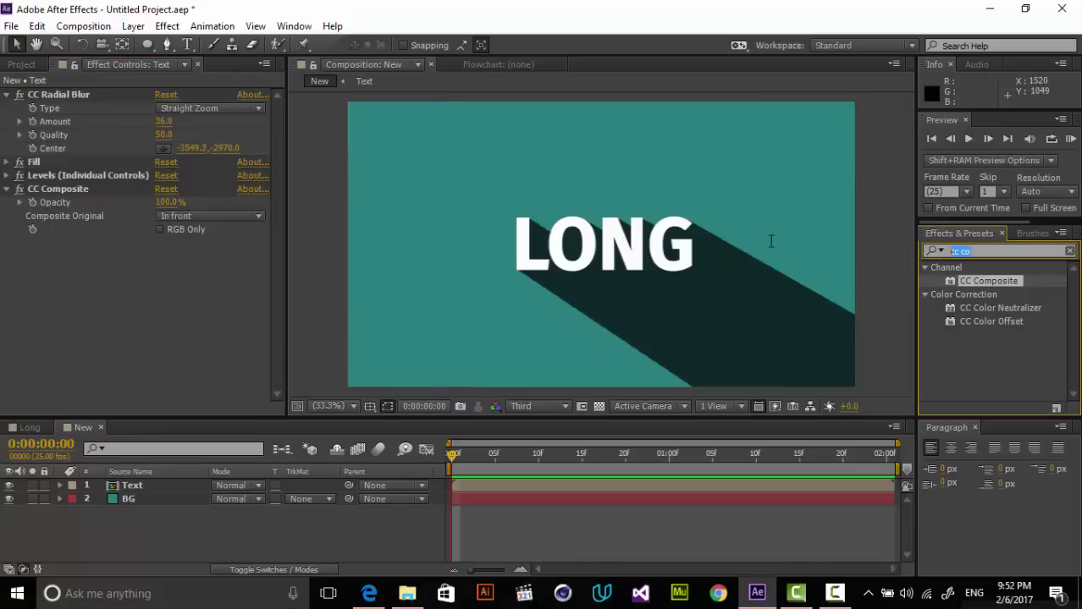
{"action": "type", "text": "l"}
{"action": "key", "text": "BackSpace"}
{"action": "type", "text": "wipe"}
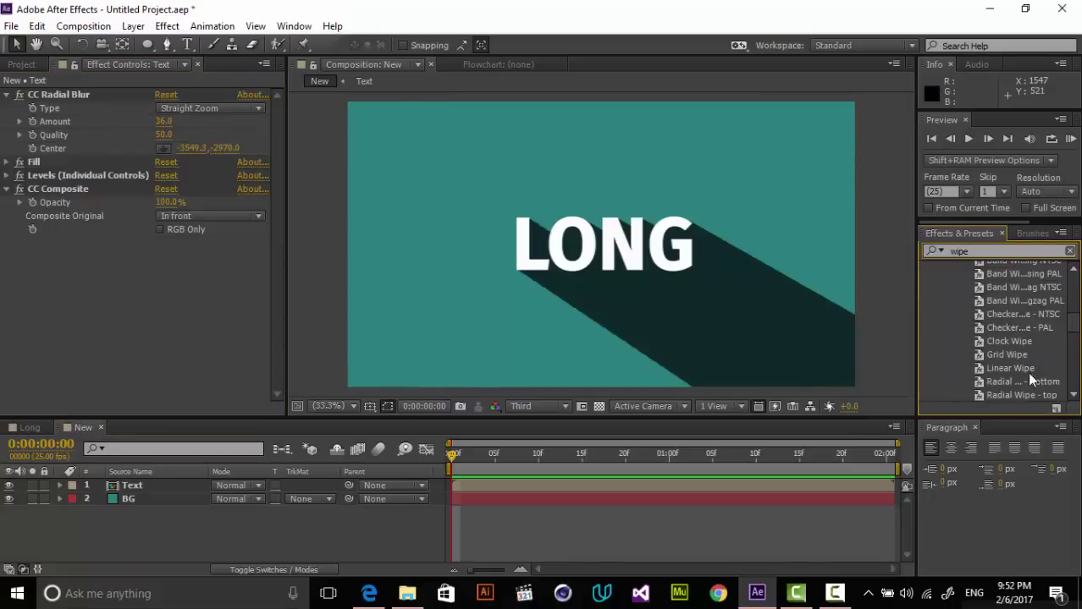
{"action": "scroll", "coordinate": [1027, 371], "scroll_direction": "down", "scroll_amount": 3}
{"action": "left_click_drag", "start_coordinate": [992, 382], "coordinate": [166, 300]}
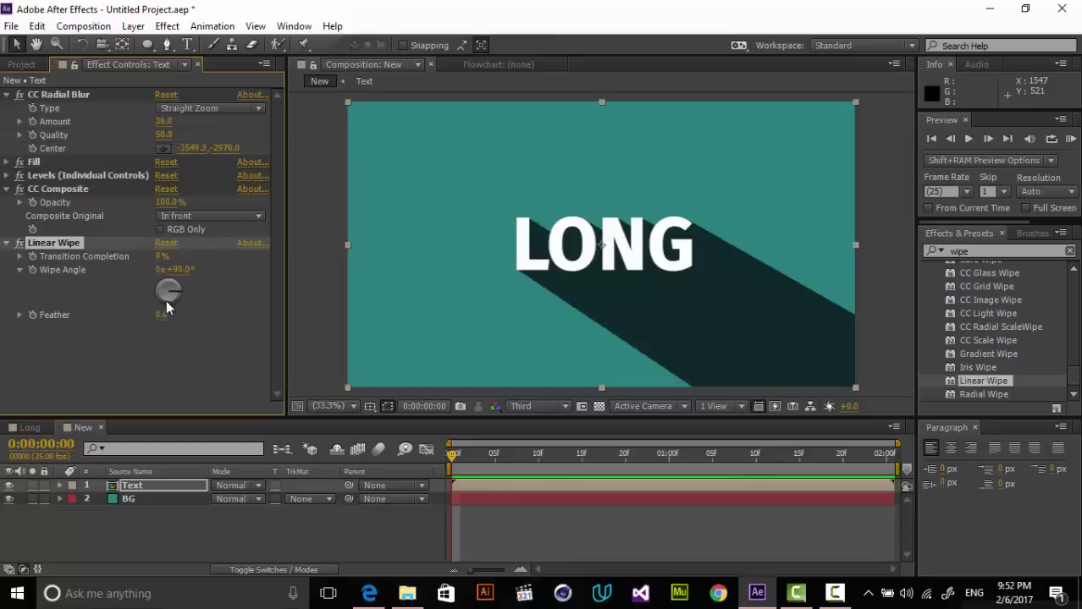
{"action": "left_click_drag", "start_coordinate": [158, 262], "coordinate": [75, 185]}
{"action": "left_click_drag", "start_coordinate": [179, 215], "coordinate": [241, 189]}
{"action": "left_click_drag", "start_coordinate": [163, 202], "coordinate": [127, 206]}
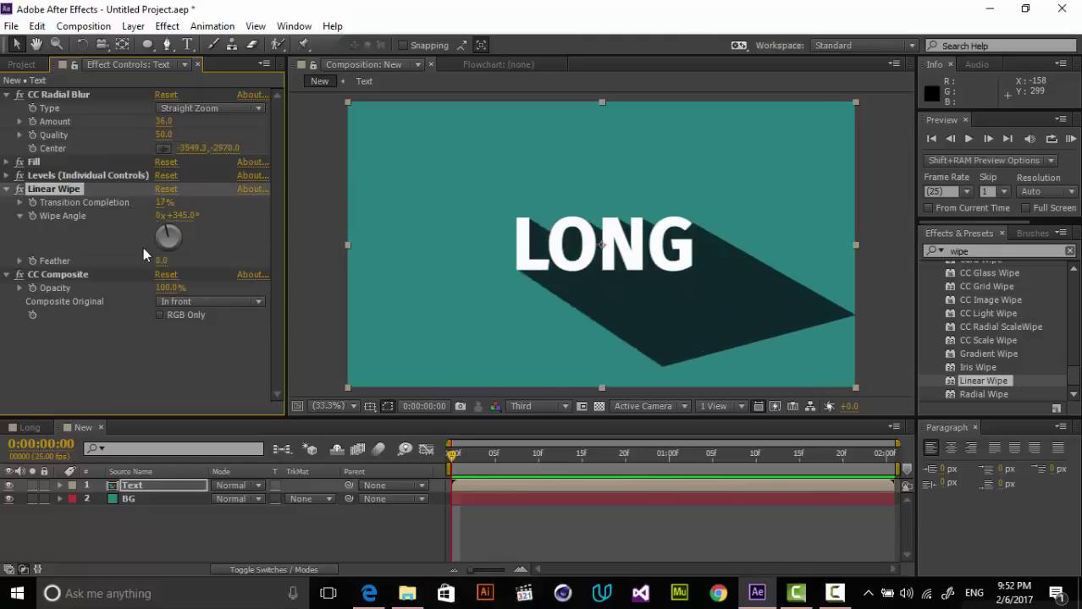
{"action": "left_click_drag", "start_coordinate": [165, 260], "coordinate": [370, 211]}
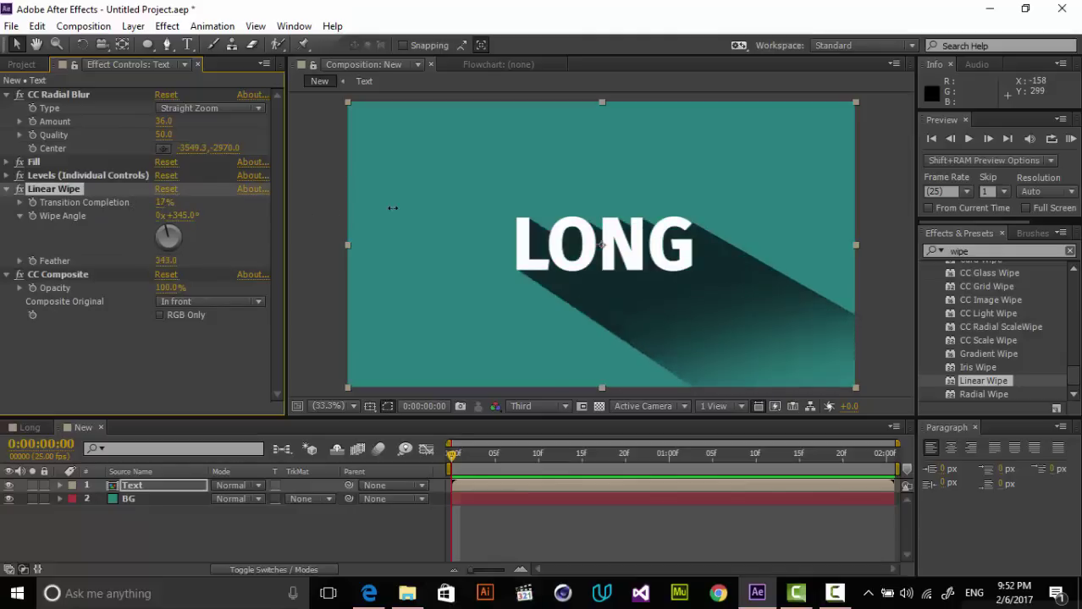
Lower the Levels gamma to lighten the shadow slightly, then collapse all the effects.
{"action": "left_click", "coordinate": [7, 176]}
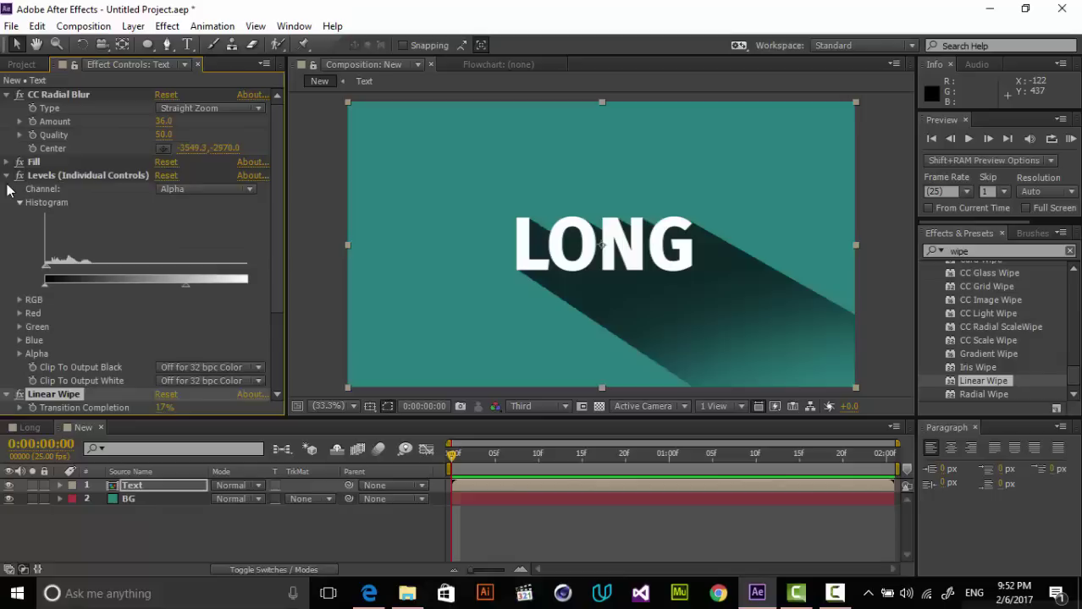
{"action": "left_click", "coordinate": [184, 284]}
{"action": "left_click_drag", "start_coordinate": [163, 293], "coordinate": [106, 308]}
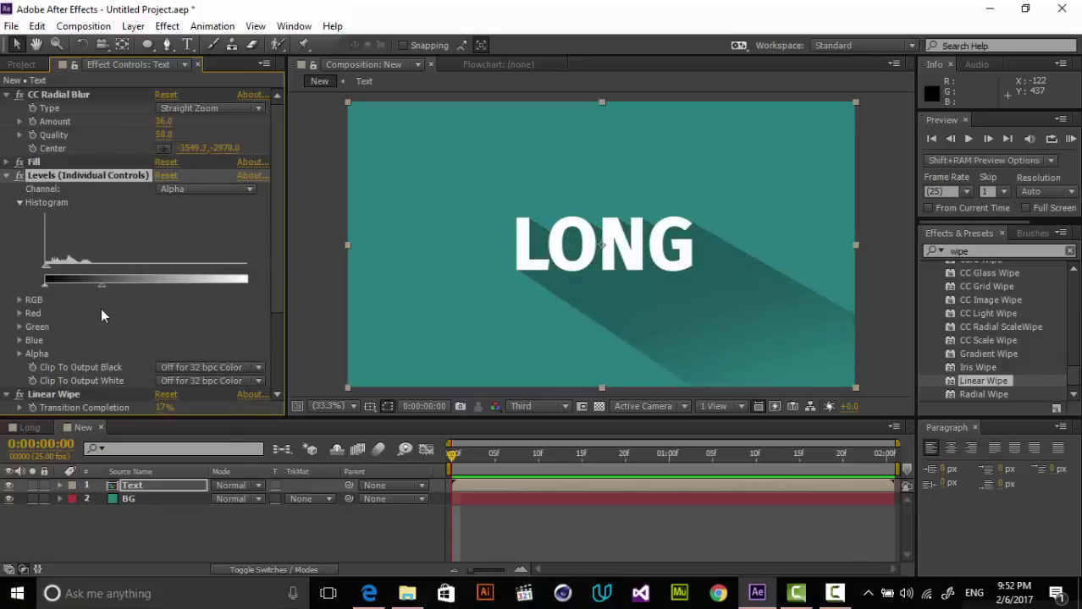
{"action": "left_click", "coordinate": [6, 176]}
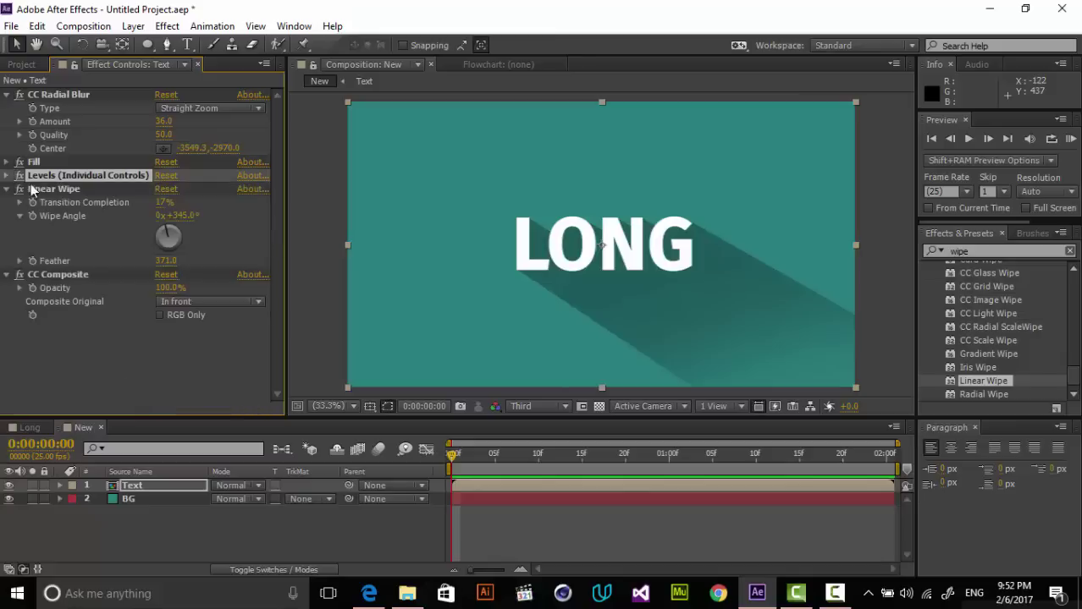
{"action": "left_click", "coordinate": [7, 94]}
{"action": "left_click", "coordinate": [9, 138]}
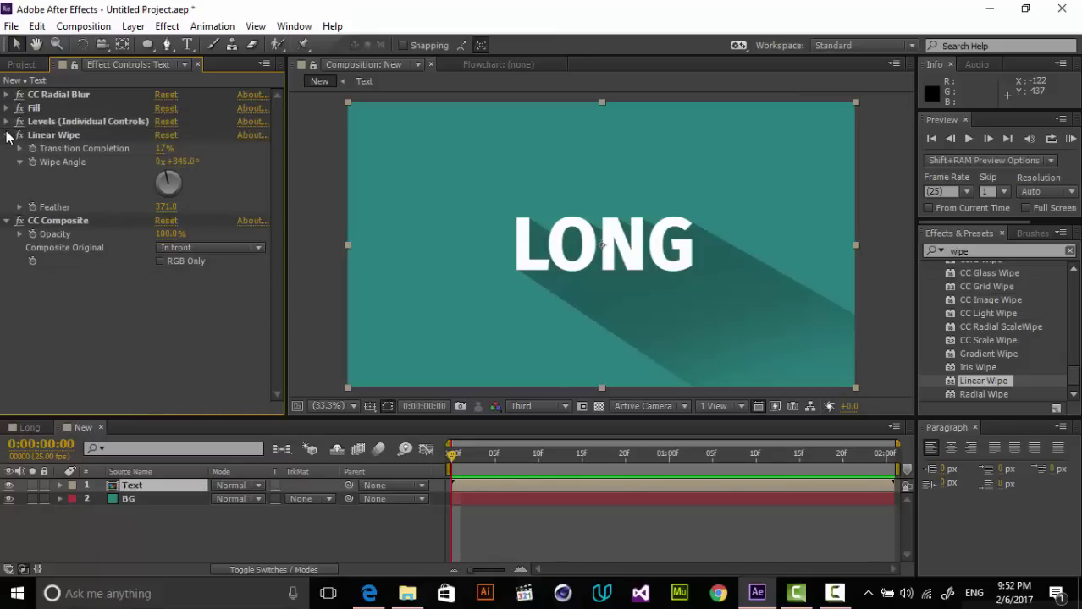
{"action": "left_click", "coordinate": [8, 136]}
{"action": "left_click", "coordinate": [6, 149]}
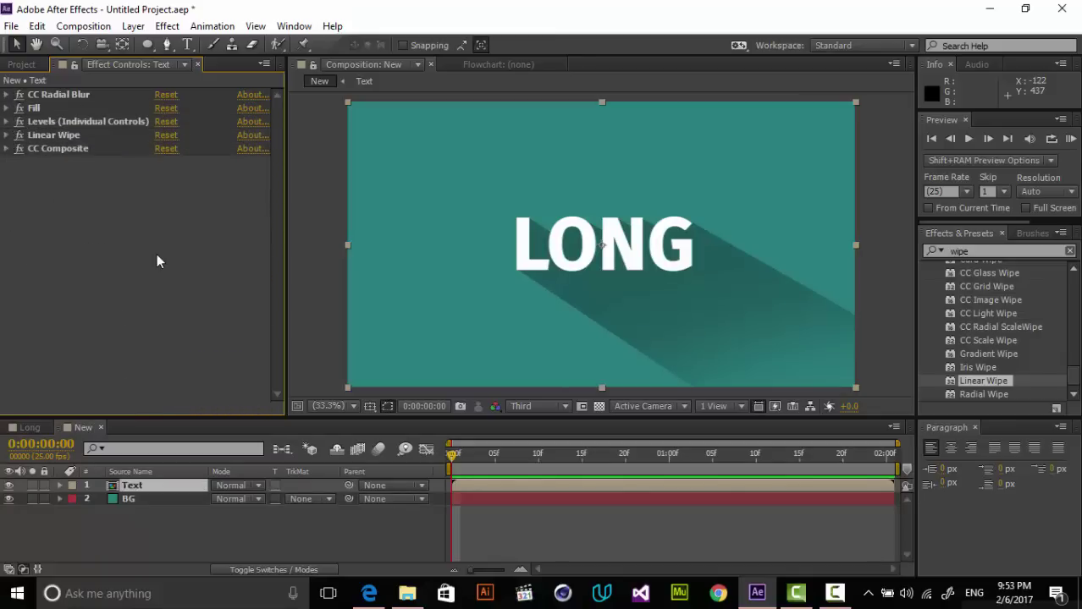
{"action": "mouse_move", "coordinate": [489, 455]}
{"action": "left_mouse_down"}
{"action": "mouse_move", "coordinate": [555, 454]}
{"action": "mouse_move", "coordinate": [486, 455]}
{"action": "left_mouse_up"}
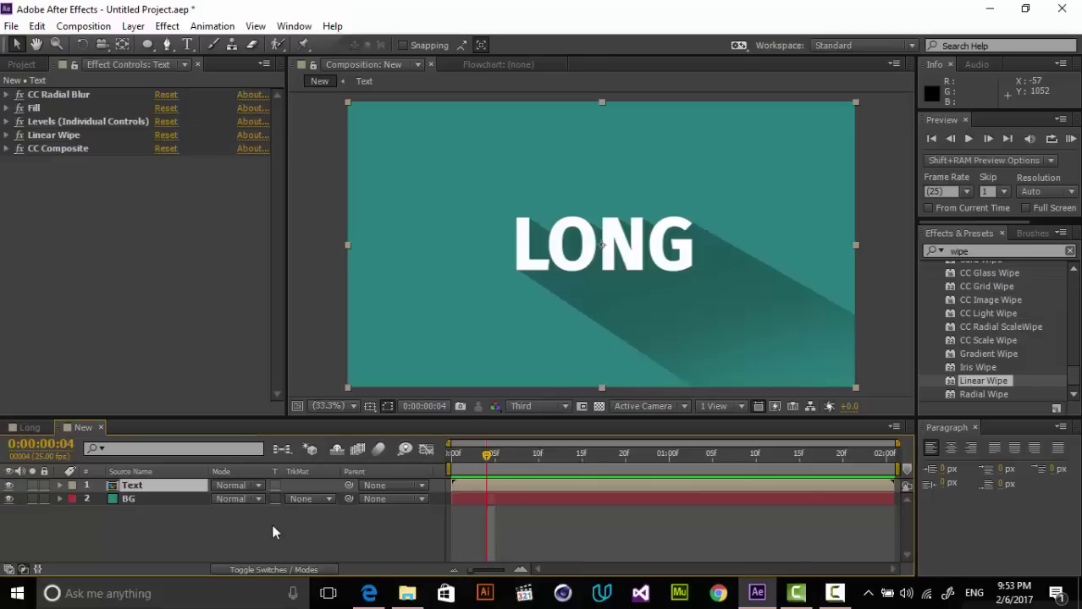
Open the Text precomp at the timeline start and expand the LONG text layer's properties.
{"action": "right_click", "coordinate": [148, 483]}
{"action": "left_click", "coordinate": [237, 359]}
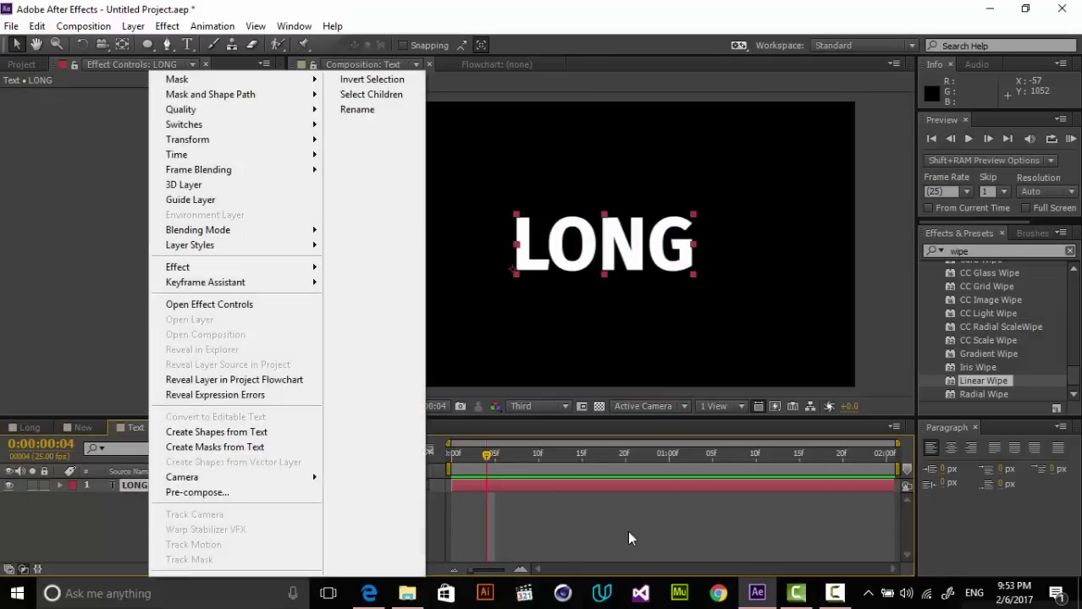
{"action": "left_click", "coordinate": [448, 462]}
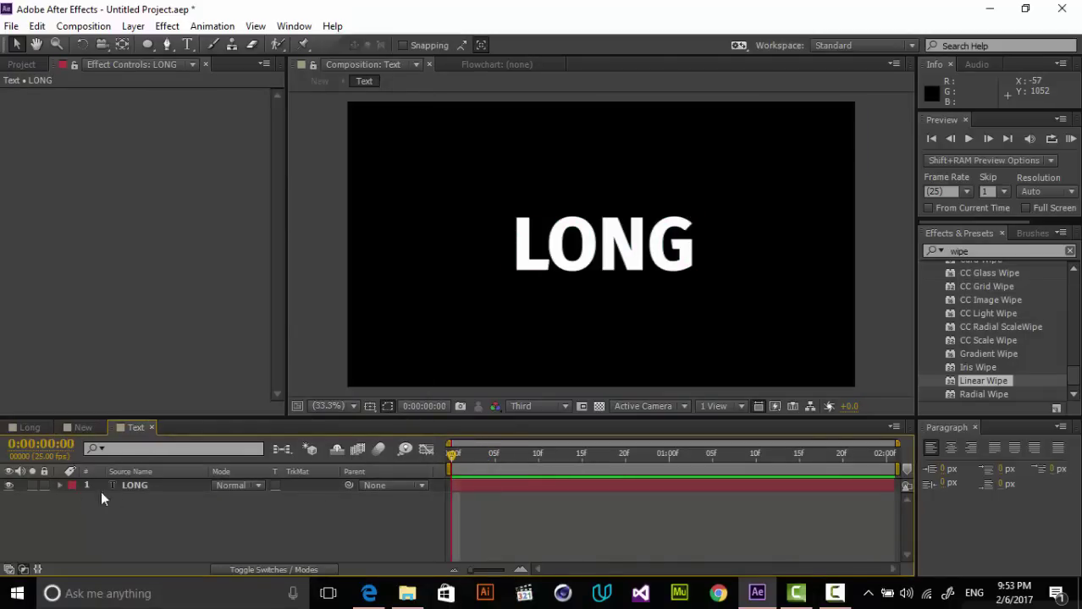
{"action": "left_click", "coordinate": [101, 487]}
{"action": "left_click", "coordinate": [59, 486]}
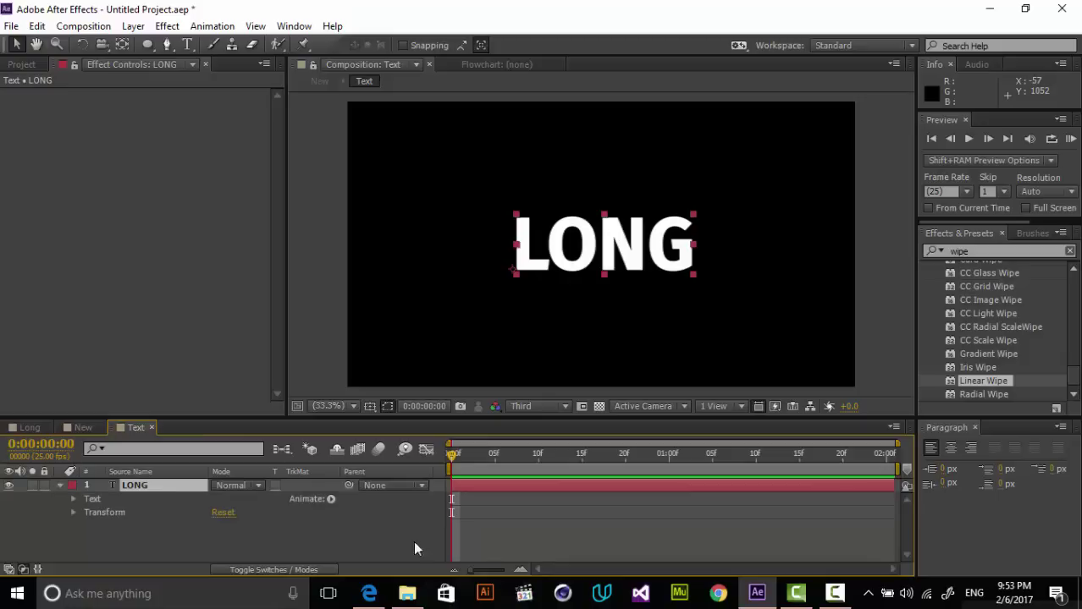
Add an Opacity animator to the LONG text with opacity set to 0%.
{"action": "left_click", "coordinate": [331, 499]}
{"action": "mouse_move", "coordinate": [404, 330]}
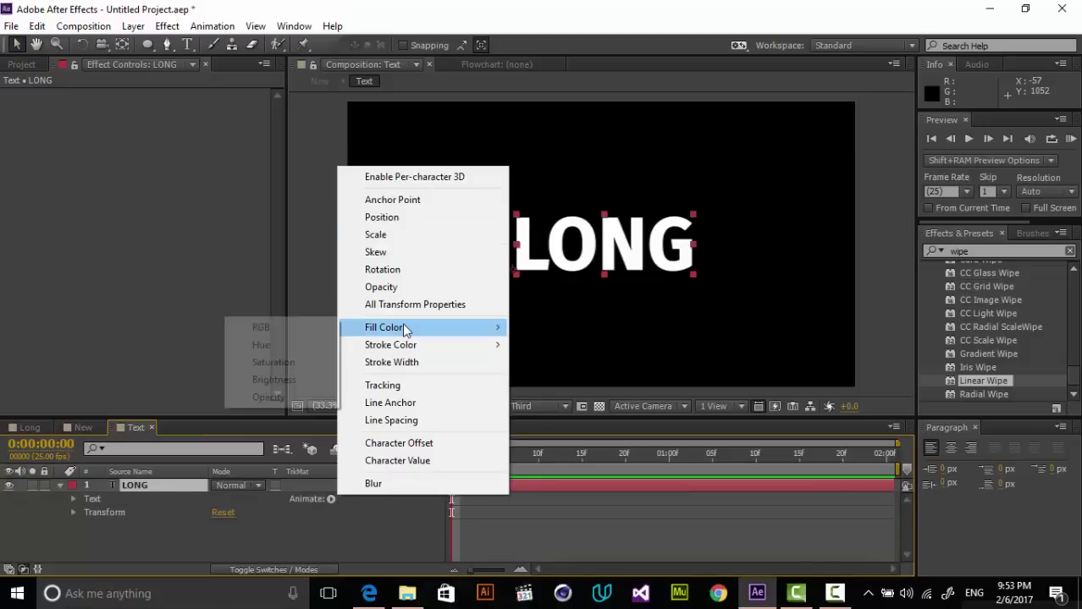
{"action": "left_click", "coordinate": [392, 288]}
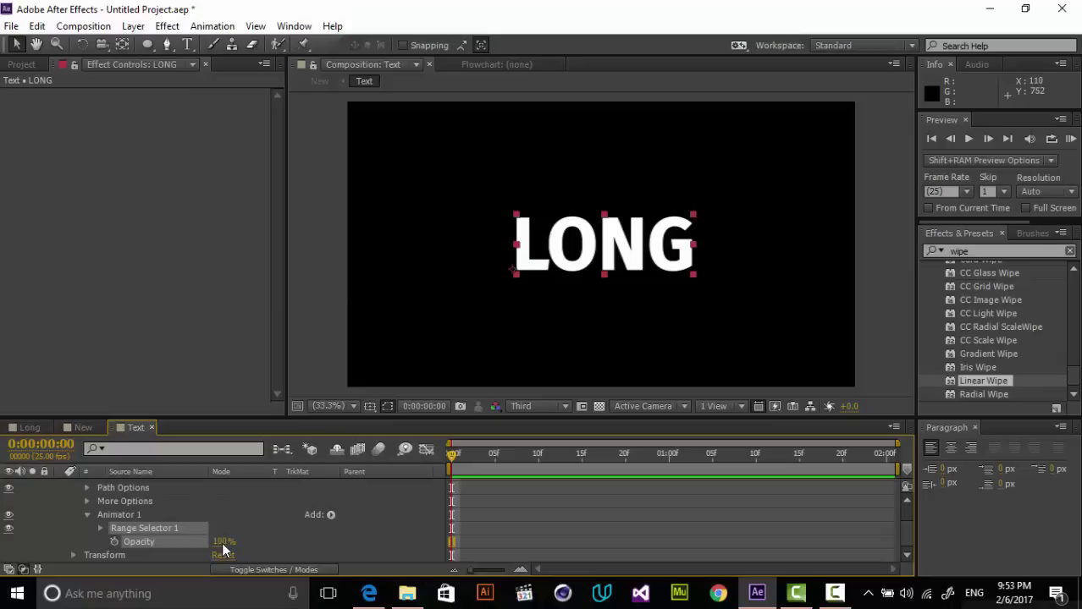
{"action": "left_click_drag", "start_coordinate": [181, 542], "coordinate": [148, 546]}
{"action": "left_click", "coordinate": [222, 542]}
{"action": "type", "text": "0"}
{"action": "key", "text": "Return"}
Keyframe the Range Selector Start from 0% at 0:00 to 100% at 1:10.
{"action": "left_click", "coordinate": [100, 529]}
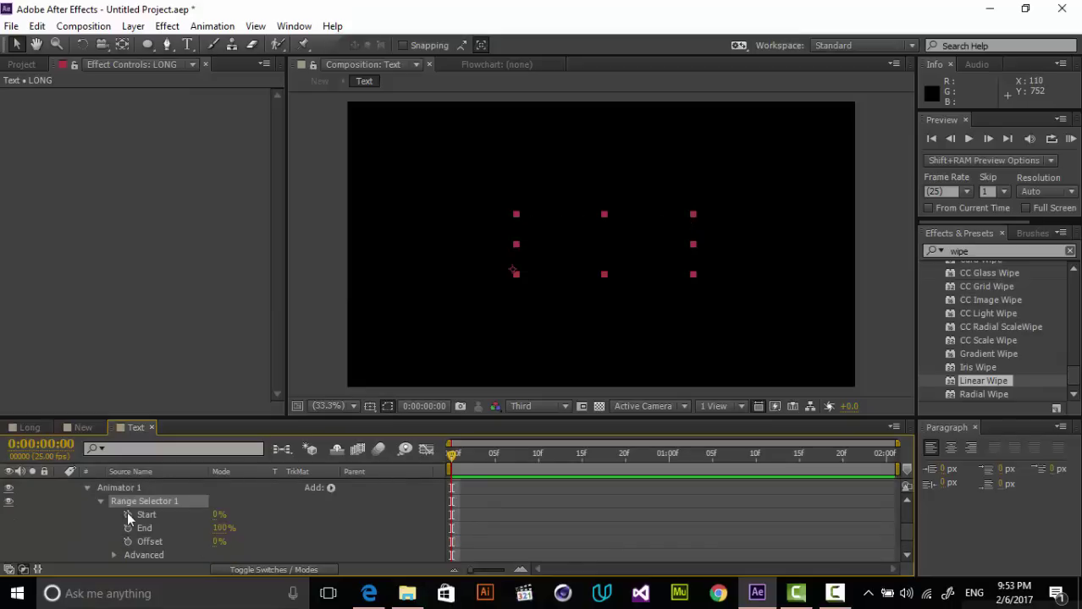
{"action": "left_click", "coordinate": [128, 514]}
{"action": "left_click", "coordinate": [651, 456]}
{"action": "left_click", "coordinate": [756, 457]}
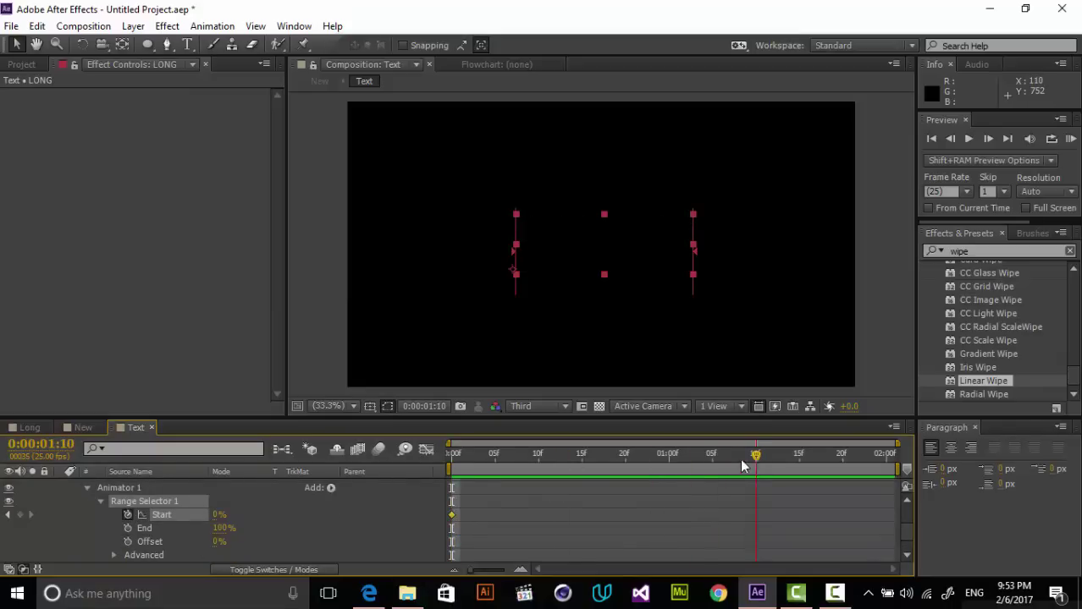
{"action": "left_click_drag", "start_coordinate": [218, 514], "coordinate": [632, 487]}
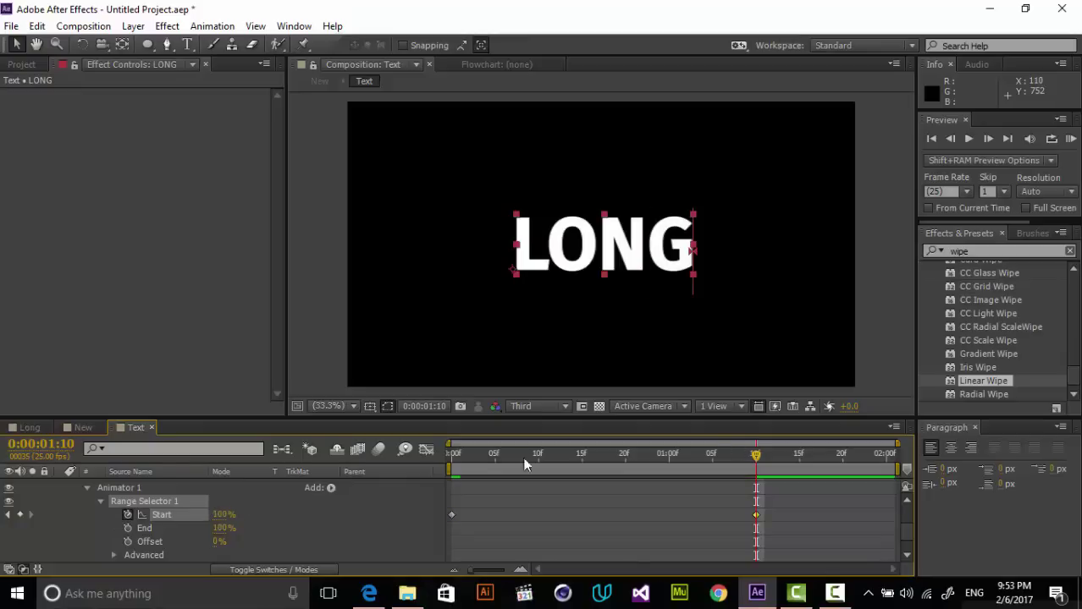
{"action": "key", "text": "Home"}
Apply Easy Ease In to the Start keyframes and preview the reveal in the New composition.
{"action": "scroll", "coordinate": [455, 497], "scroll_direction": "up", "scroll_amount": 2}
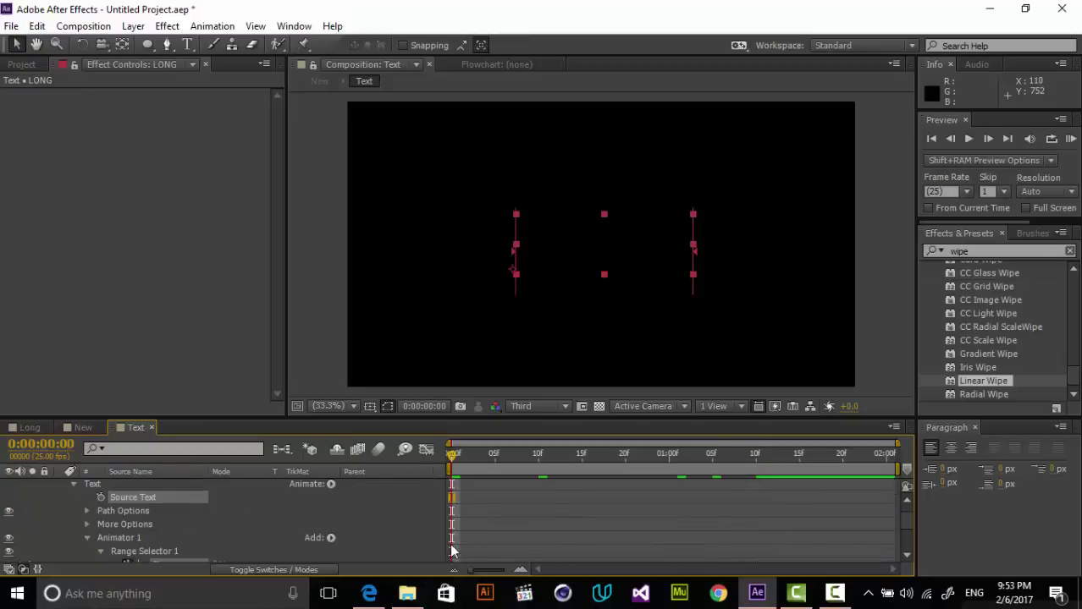
{"action": "scroll", "coordinate": [452, 552], "scroll_direction": "down", "scroll_amount": 3}
{"action": "right_click", "coordinate": [451, 524]}
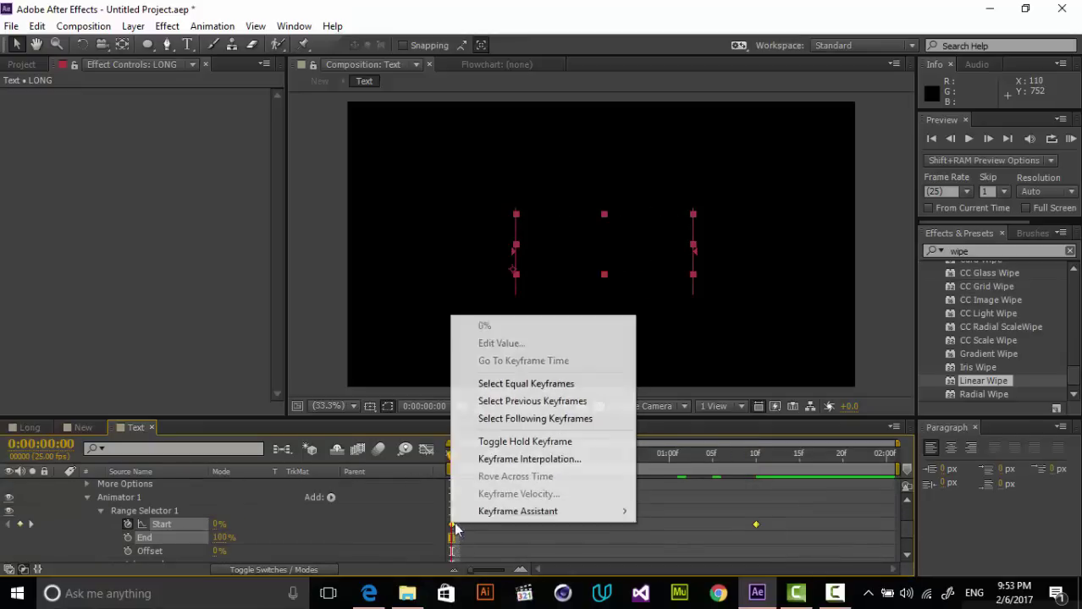
{"action": "mouse_move", "coordinate": [481, 513]}
{"action": "left_click", "coordinate": [287, 426]}
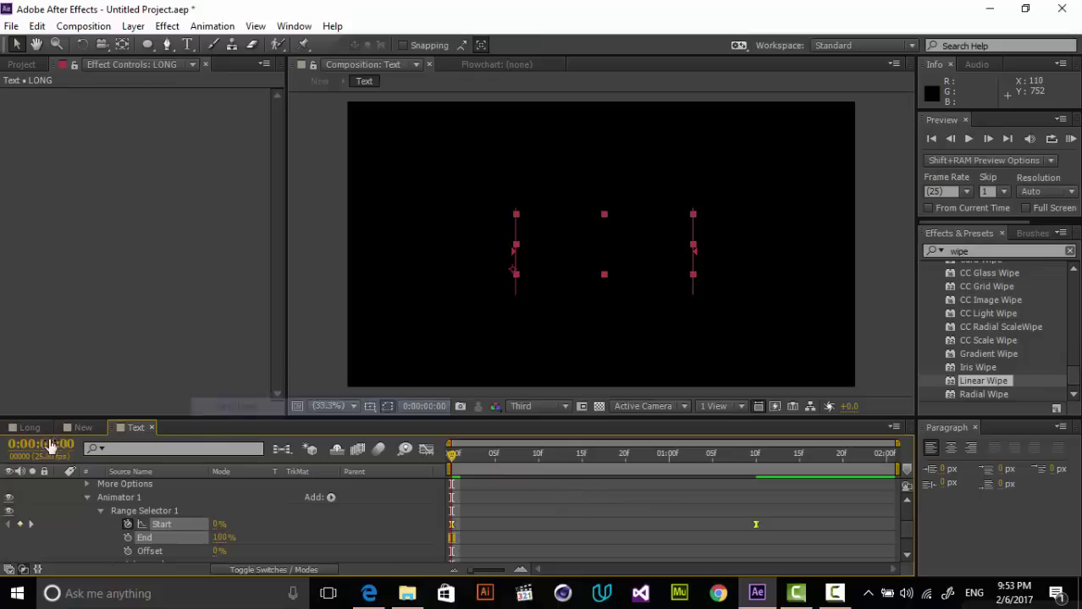
{"action": "left_click", "coordinate": [81, 428]}
{"action": "left_click_drag", "start_coordinate": [556, 471], "coordinate": [661, 454]}
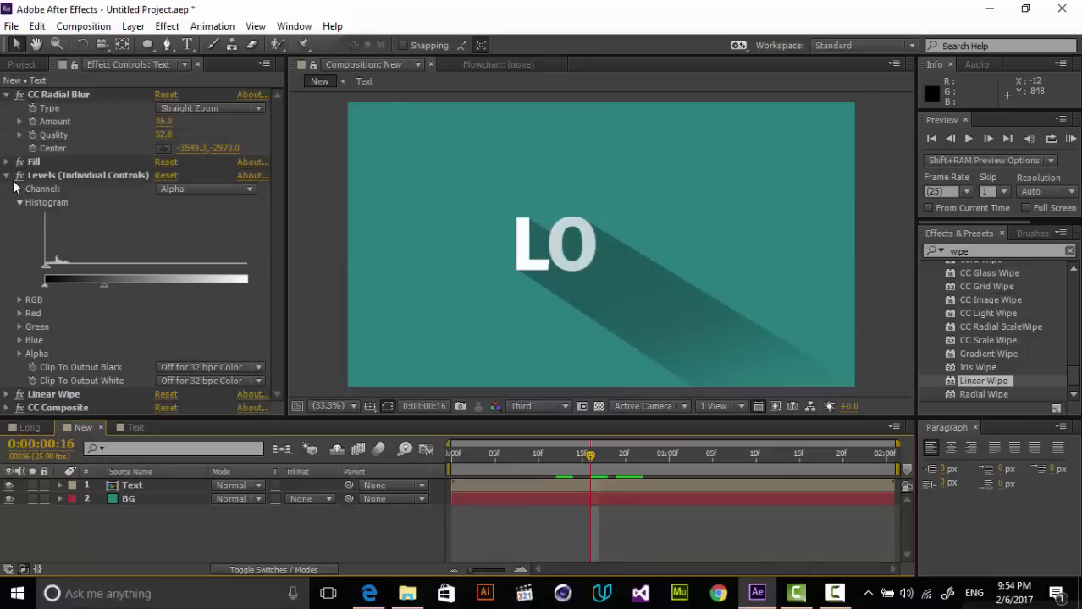
Collapse the effect settings and select all five long-shadow effects on the Text layer.
{"action": "left_click", "coordinate": [10, 181]}
{"action": "left_click", "coordinate": [7, 94]}
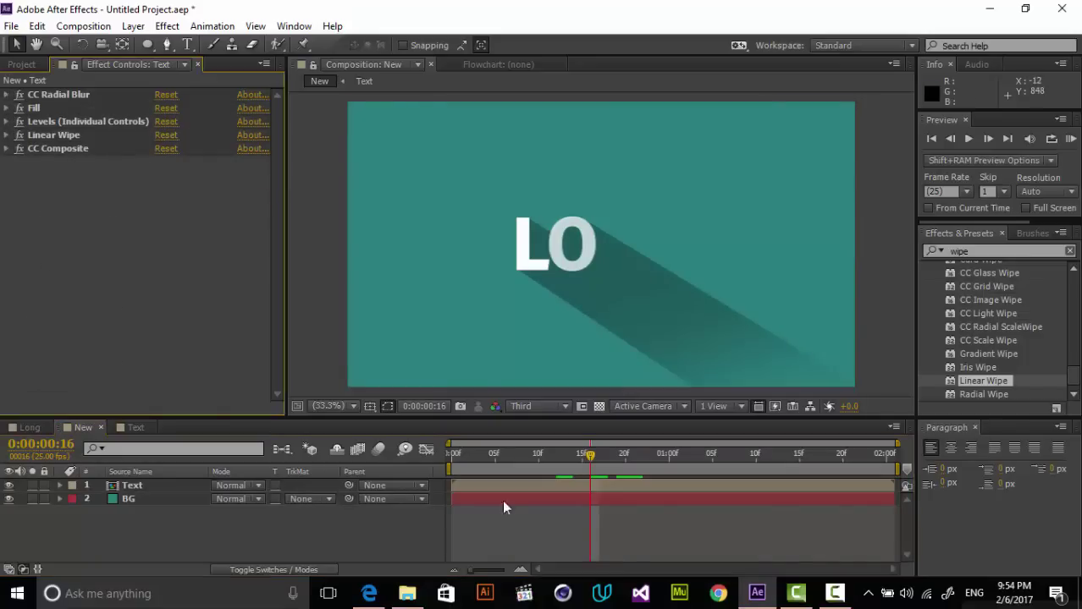
{"action": "left_click_drag", "start_coordinate": [584, 454], "coordinate": [556, 460]}
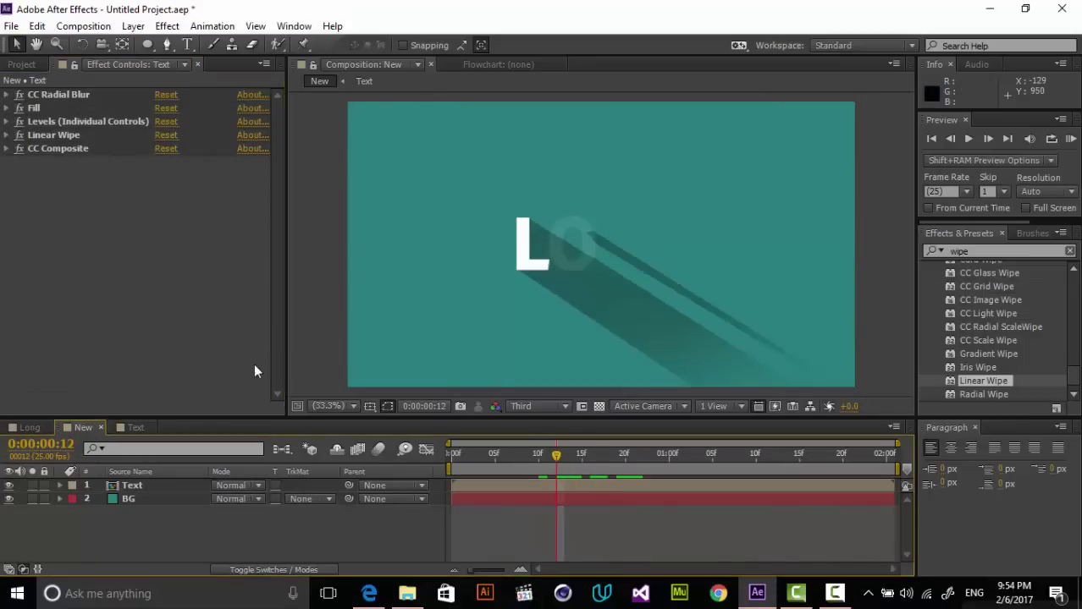
{"action": "left_click", "coordinate": [54, 149]}
{"action": "left_click", "coordinate": [51, 135], "text": "shift"}
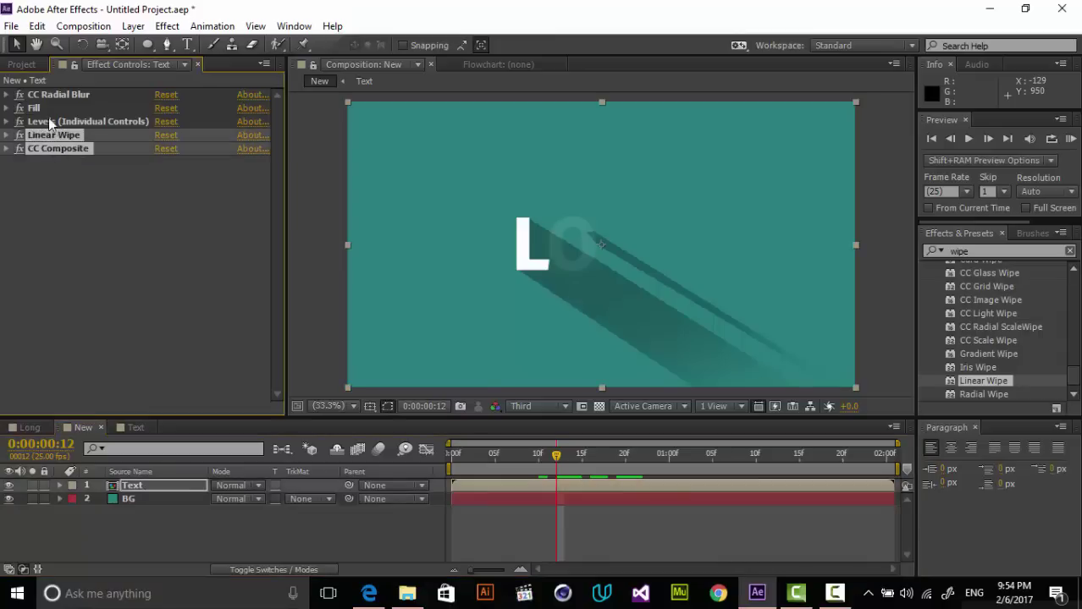
{"action": "left_click", "coordinate": [38, 109], "text": "shift"}
{"action": "left_click", "coordinate": [46, 95], "text": "shift"}
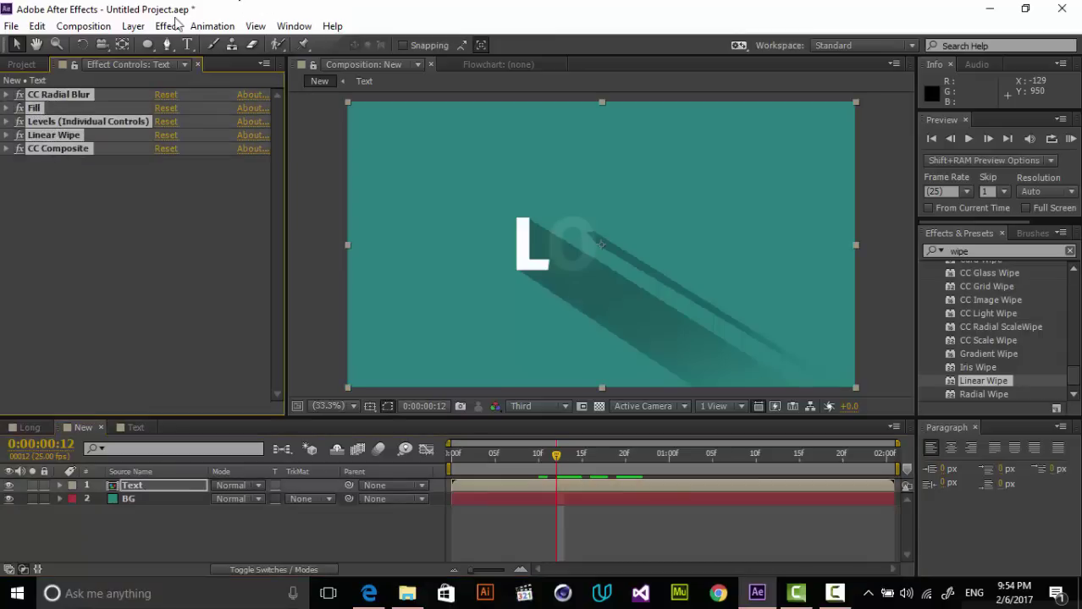
Save the selected effects to the Desktop as animation preset 'Long shadowss 1'.
{"action": "left_click", "coordinate": [196, 26]}
{"action": "left_click", "coordinate": [161, 46]}
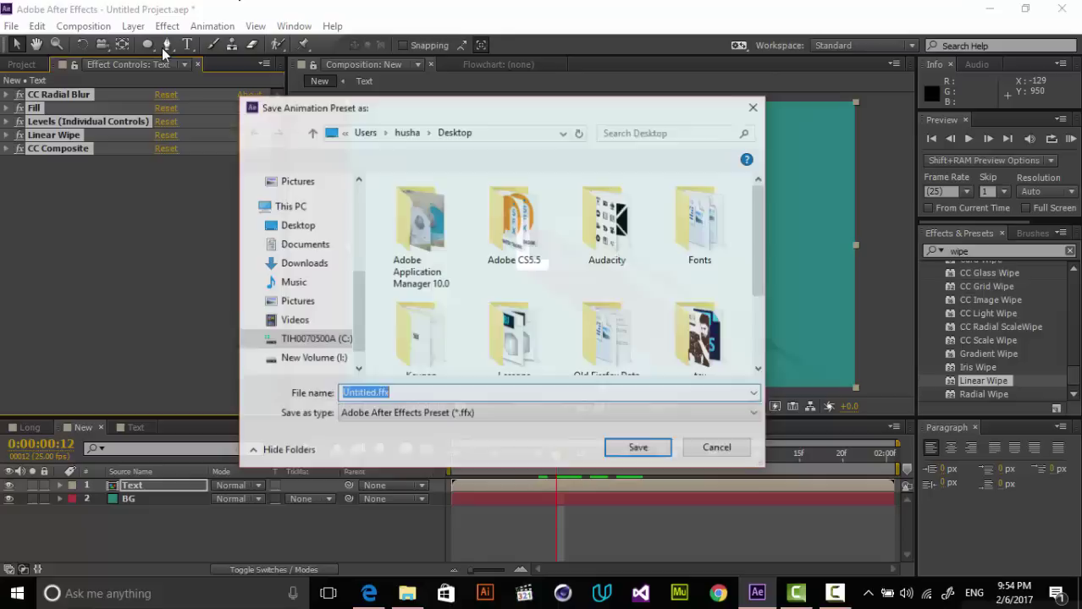
{"action": "type", "text": "Long sha"}
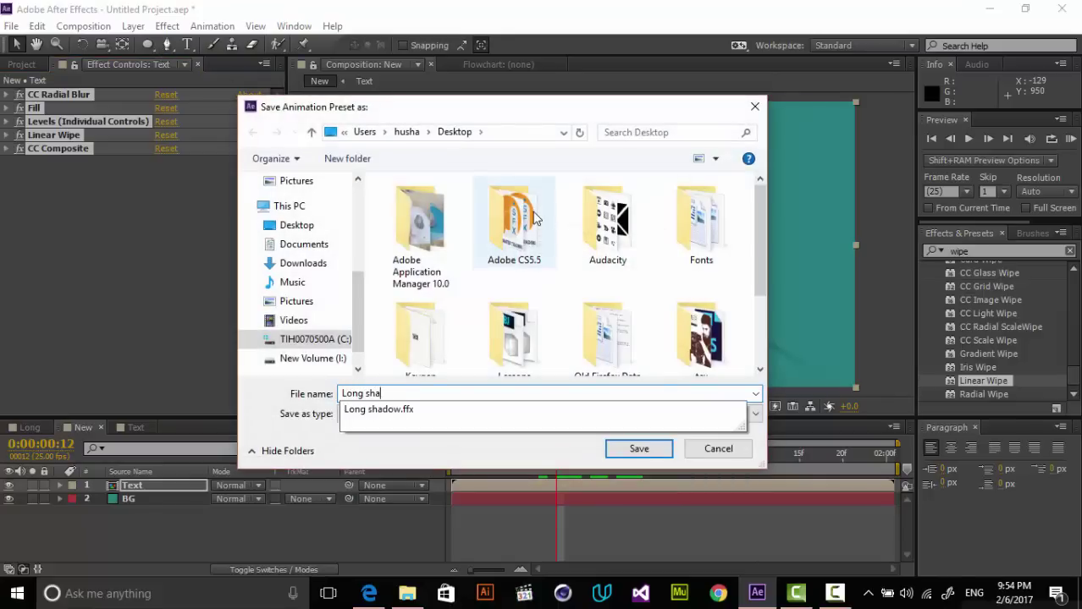
{"action": "type", "text": "dowss 1"}
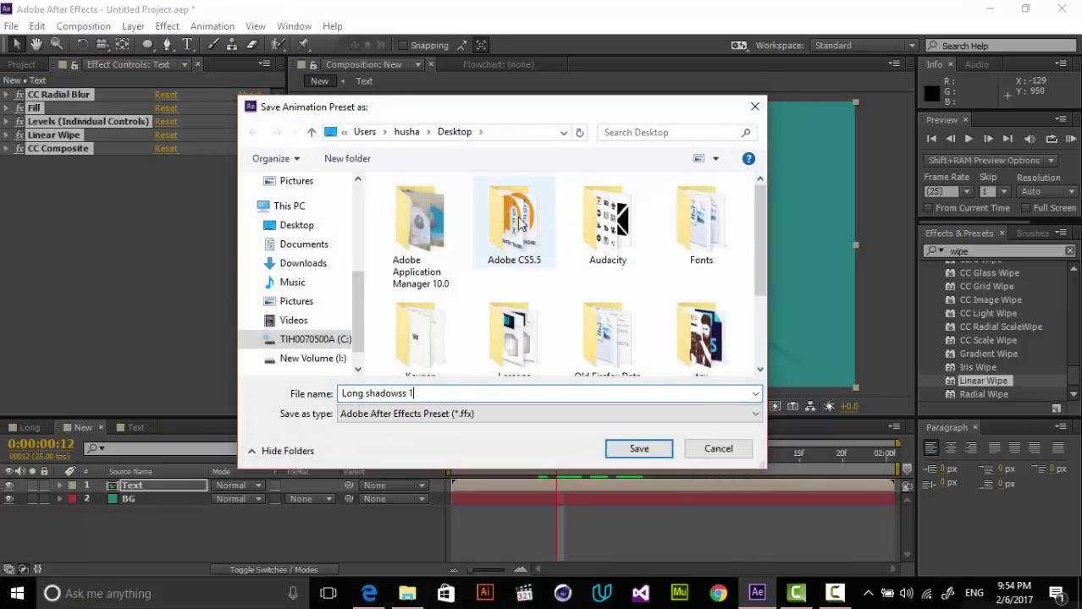
{"action": "left_click", "coordinate": [639, 449]}
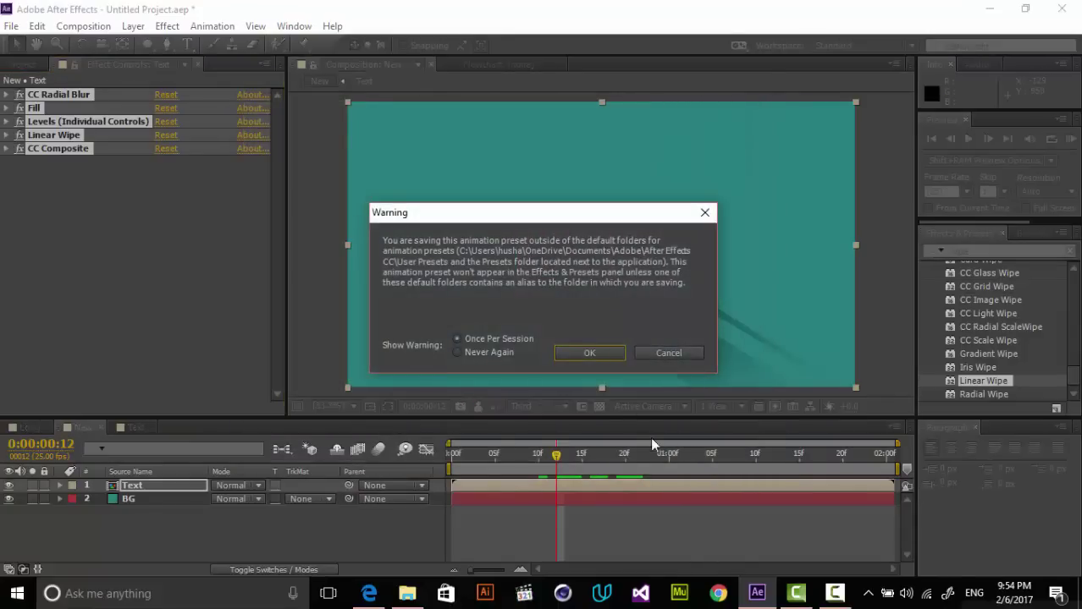
{"action": "left_click", "coordinate": [592, 356]}
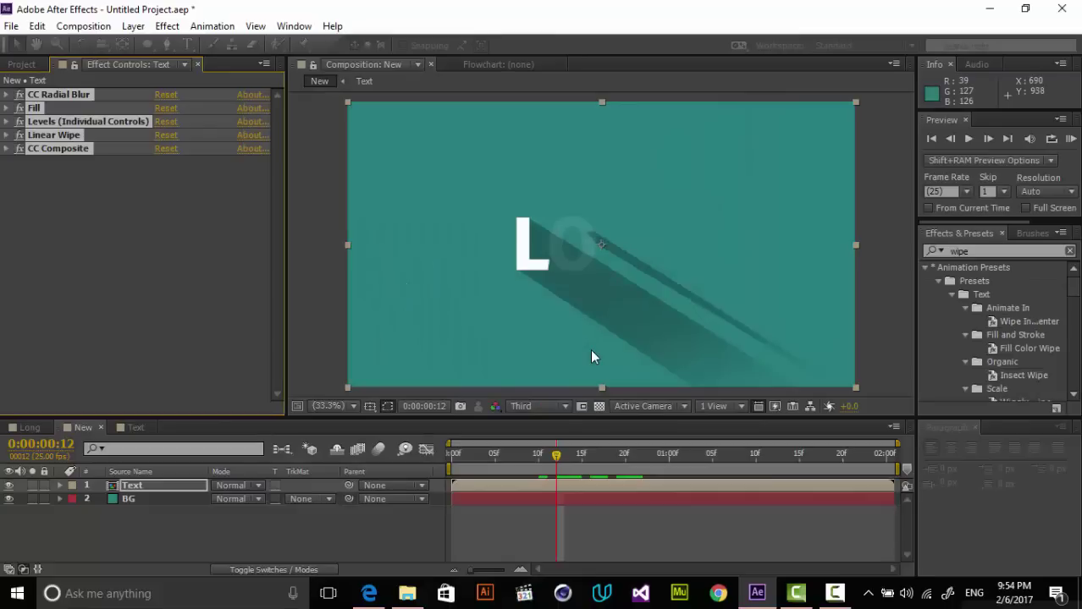
Scrub the text reveal and check the Text precomp's wipe around 1:11.
{"action": "left_click", "coordinate": [494, 458]}
{"action": "left_click_drag", "start_coordinate": [667, 456], "coordinate": [719, 451]}
{"action": "double_click", "coordinate": [113, 486]}
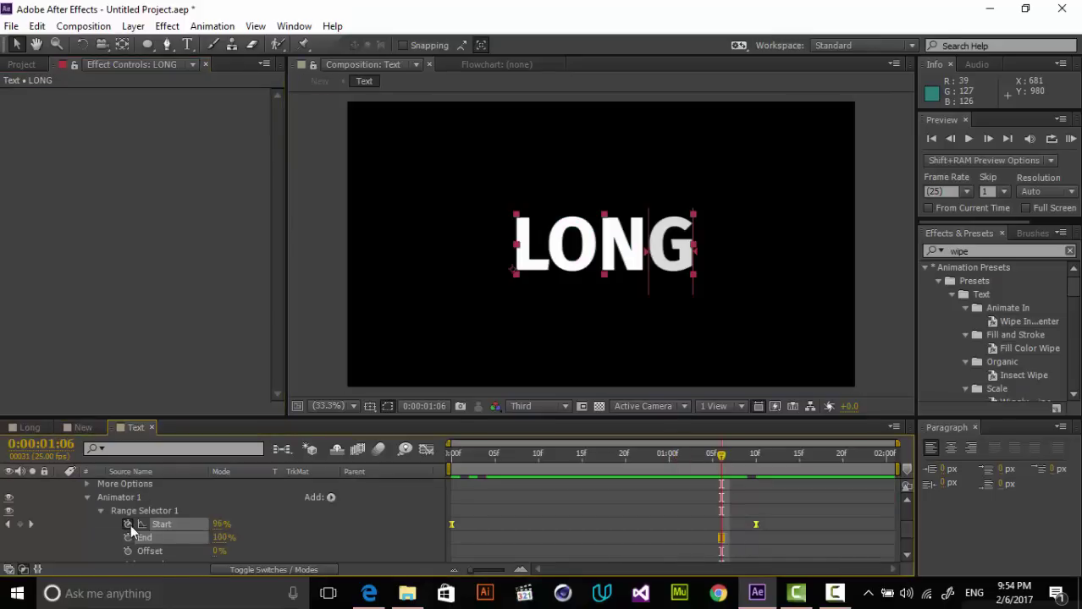
{"action": "key", "text": "Page_Down"}
{"action": "key", "text": "Page_Down"}
{"action": "key", "text": "Page_Down"}
{"action": "key", "text": "Page_Down"}
{"action": "key", "text": "Page_Down"}
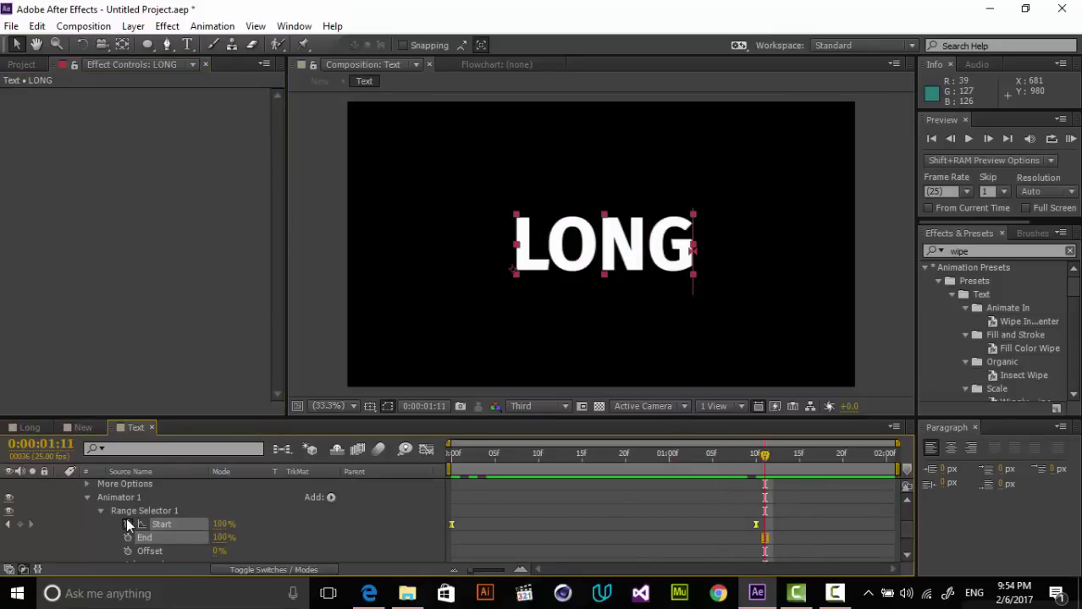
{"action": "left_click", "coordinate": [82, 427]}
{"action": "left_click", "coordinate": [569, 457]}
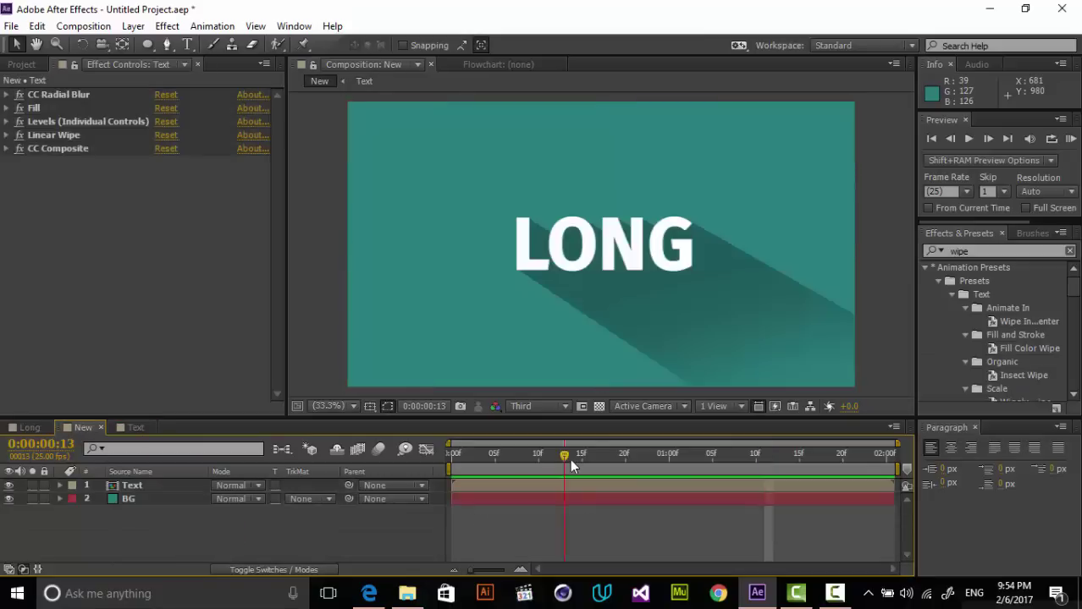
Draw a large mint circle over the text and nudge it up slightly.
{"action": "left_click", "coordinate": [148, 46]}
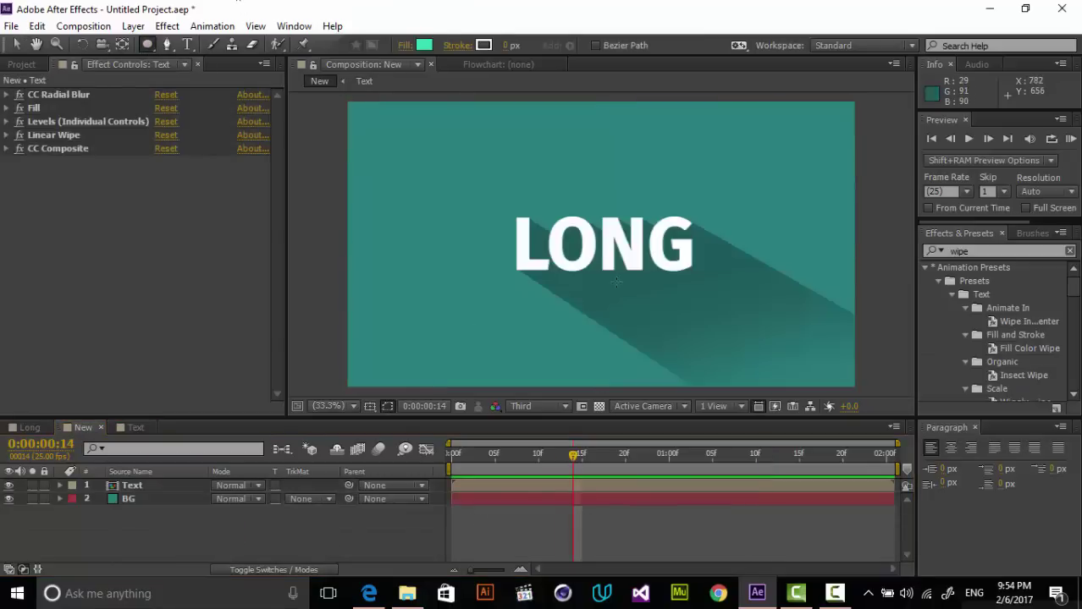
{"action": "left_click_drag", "start_coordinate": [510, 168], "coordinate": [705, 353]}
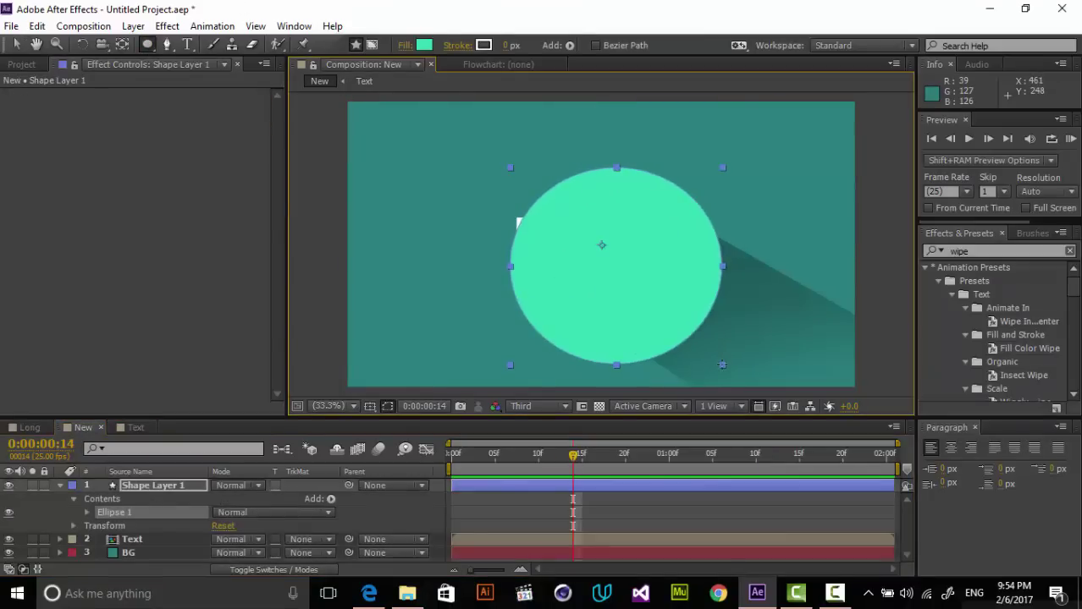
{"action": "key", "text": "v"}
{"action": "left_click_drag", "start_coordinate": [634, 298], "coordinate": [628, 288]}
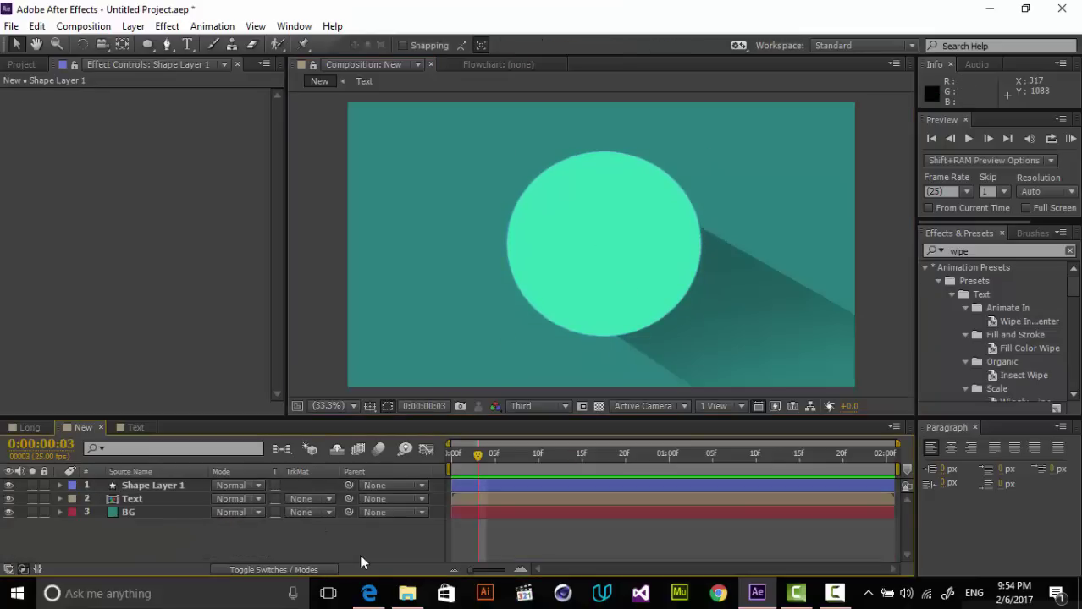
Pre-compose the circle as Shape Layer 1 Comp 2 and apply the 'Long shadowss 1' preset.
{"action": "left_click", "coordinate": [362, 560]}
{"action": "left_click", "coordinate": [175, 489]}
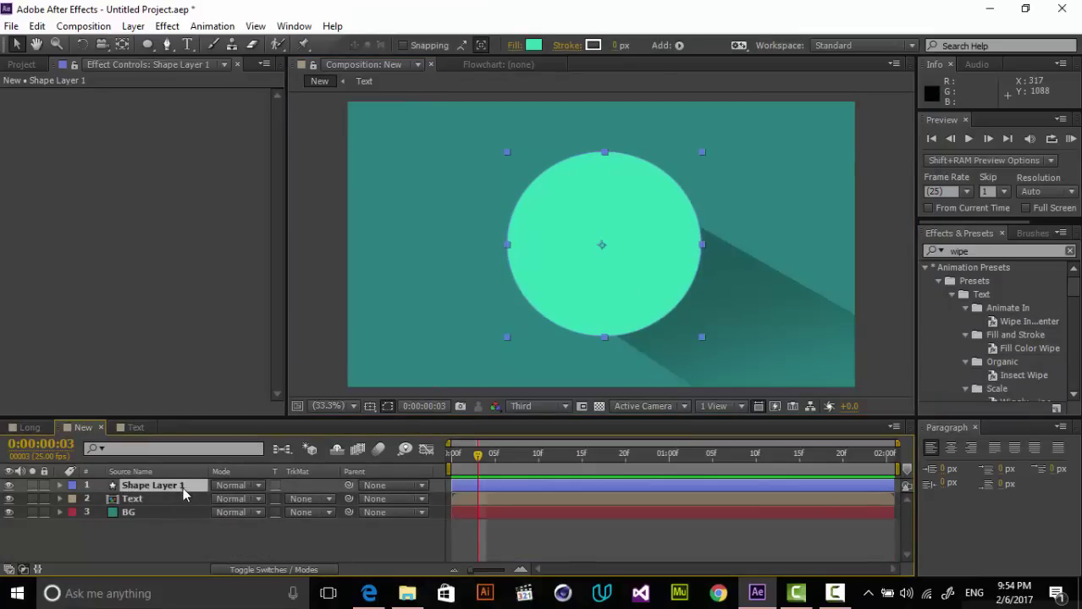
{"action": "key", "text": "ctrl+shift+c"}
{"action": "left_click", "coordinate": [324, 401]}
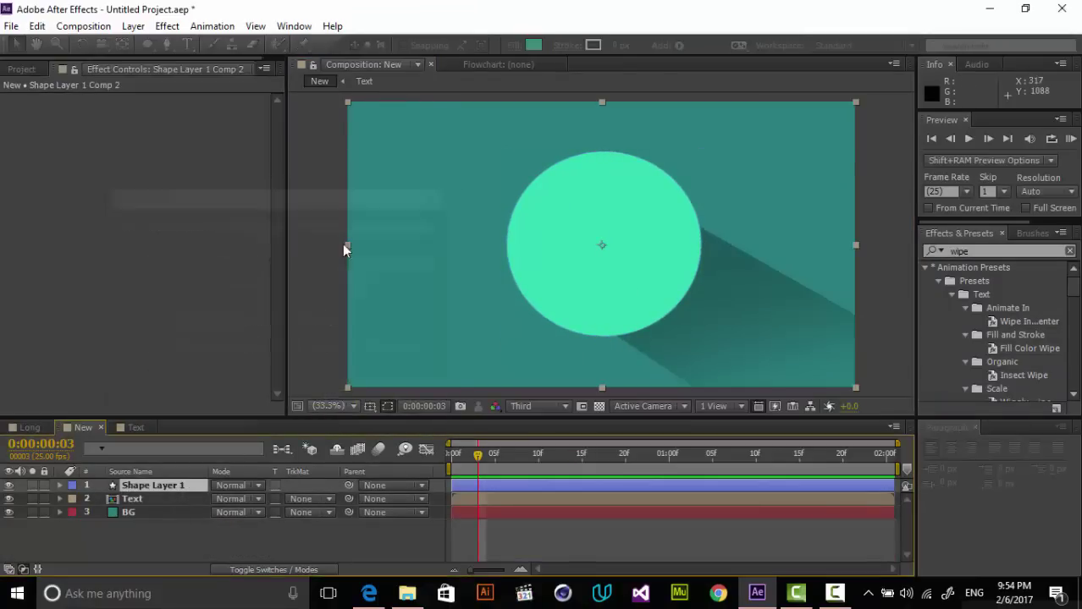
{"action": "left_click", "coordinate": [212, 26]}
{"action": "mouse_move", "coordinate": [189, 82]}
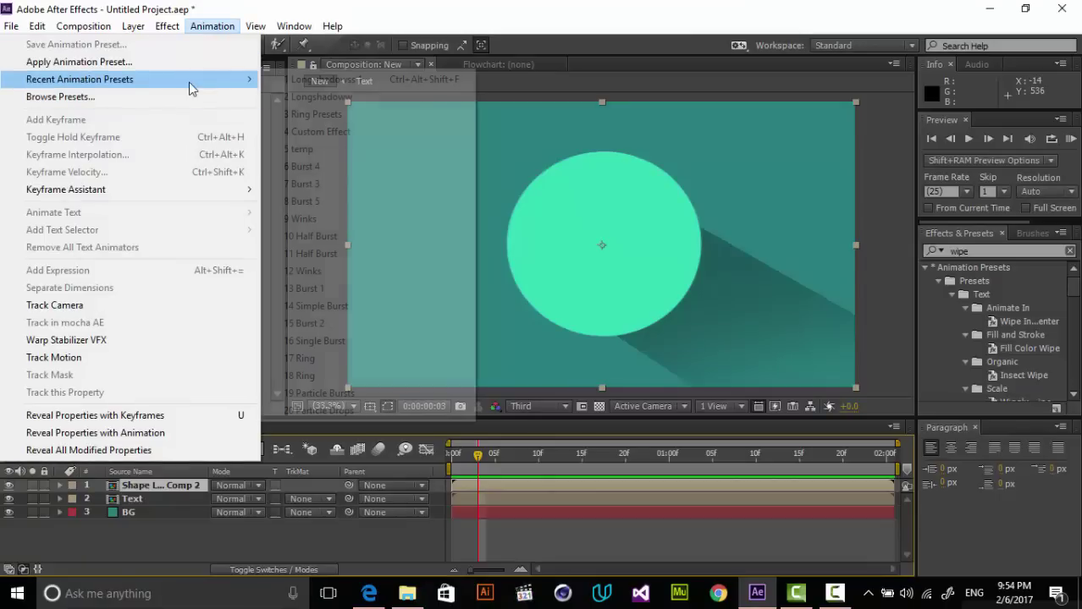
{"action": "left_click", "coordinate": [305, 82]}
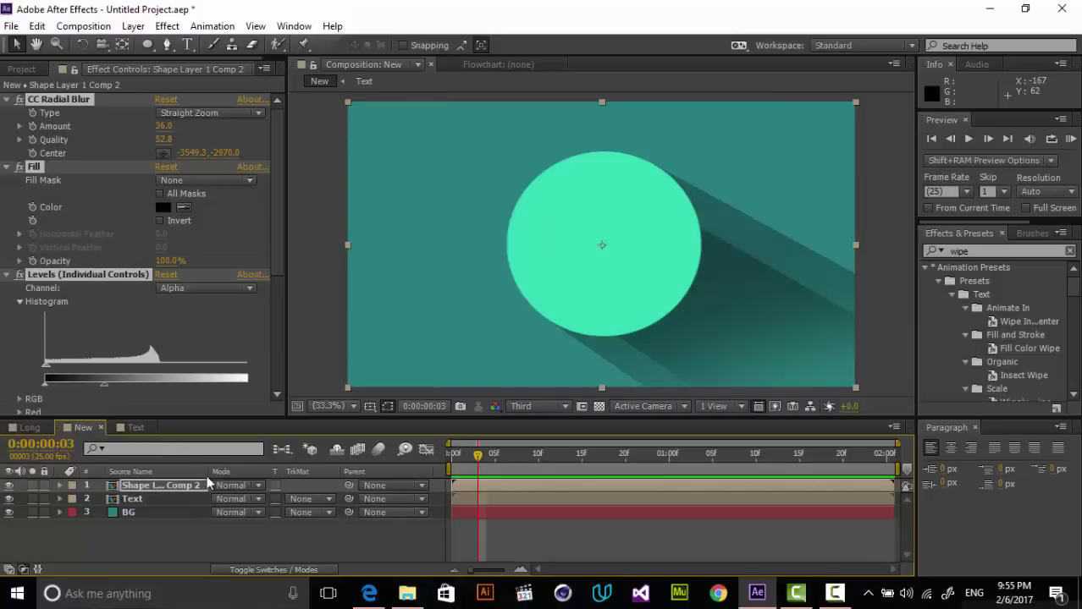
Duplicate the circle comp layer and delete all effects from the top copy.
{"action": "left_click", "coordinate": [175, 488]}
{"action": "key", "text": "ctrl+d"}
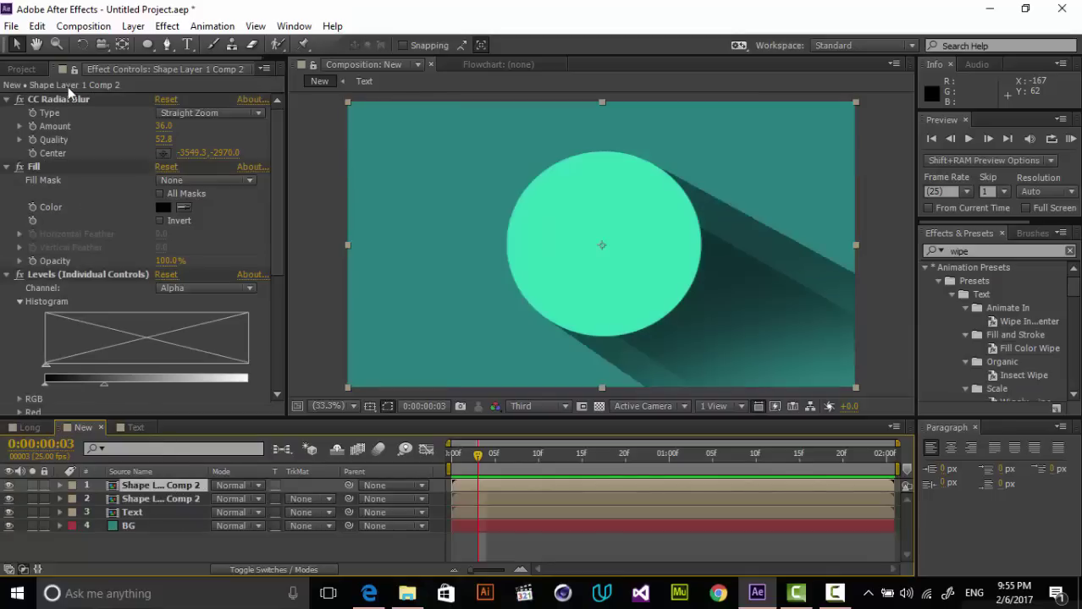
{"action": "scroll", "coordinate": [103, 261], "scroll_direction": "down", "scroll_amount": 5}
{"action": "left_click", "coordinate": [76, 368]}
{"action": "key", "text": "ctrl+a"}
{"action": "key", "text": "Delete"}
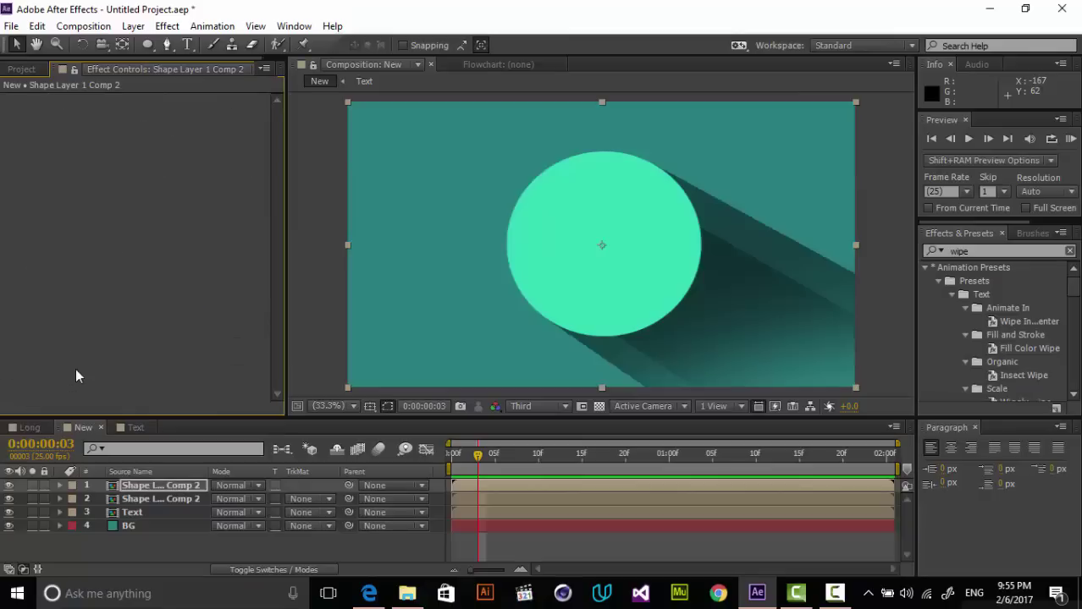
Move the Text layer to second position, trying then removing an inverted alpha matte.
{"action": "left_click_drag", "start_coordinate": [172, 507], "coordinate": [149, 493]}
{"action": "left_click", "coordinate": [317, 498]}
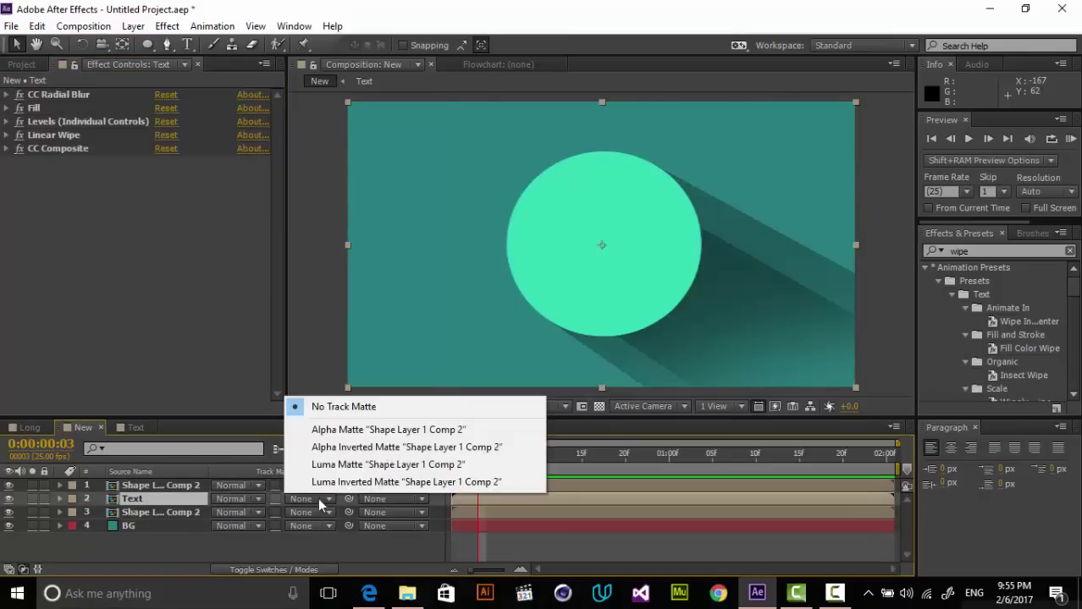
{"action": "left_click", "coordinate": [380, 448]}
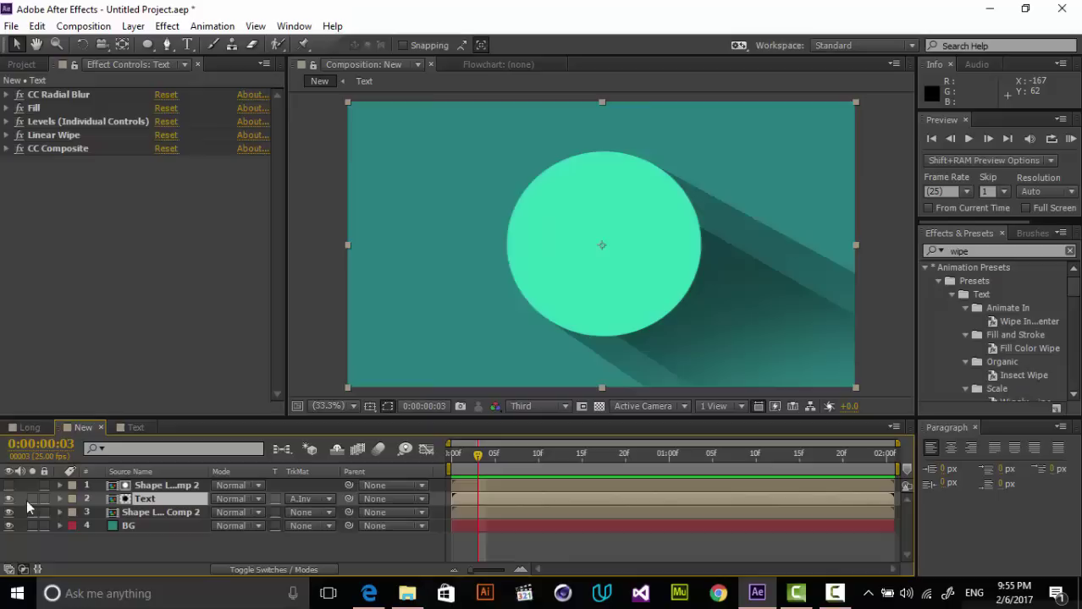
{"action": "left_click", "coordinate": [318, 502]}
{"action": "left_click", "coordinate": [321, 403]}
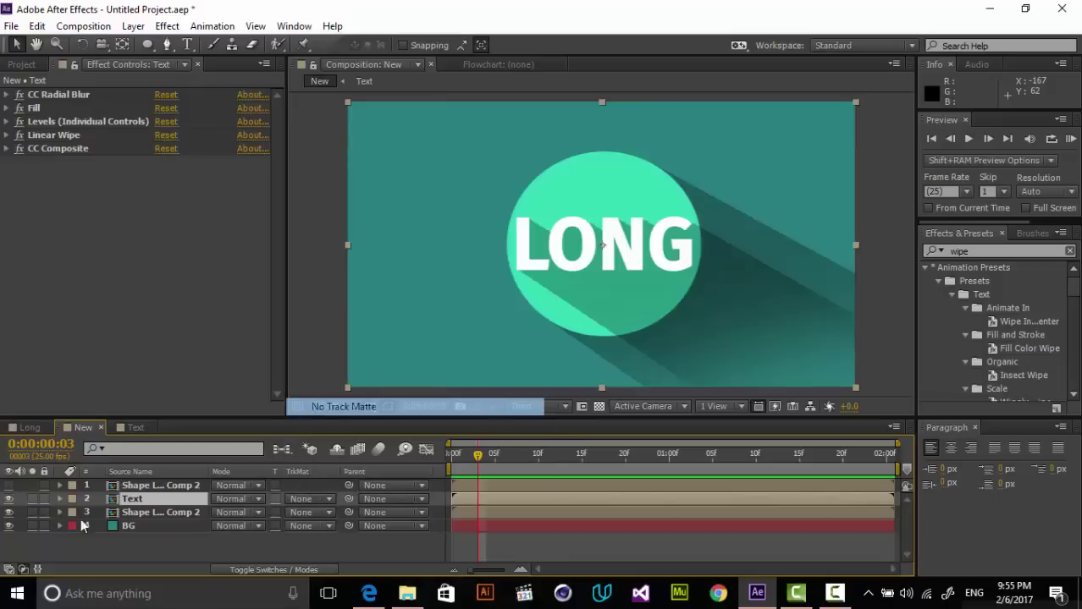
Alpha-matte the Text layer to the visible top circle copy and return to 0:00.
{"action": "left_click", "coordinate": [10, 486]}
{"action": "left_click", "coordinate": [158, 485]}
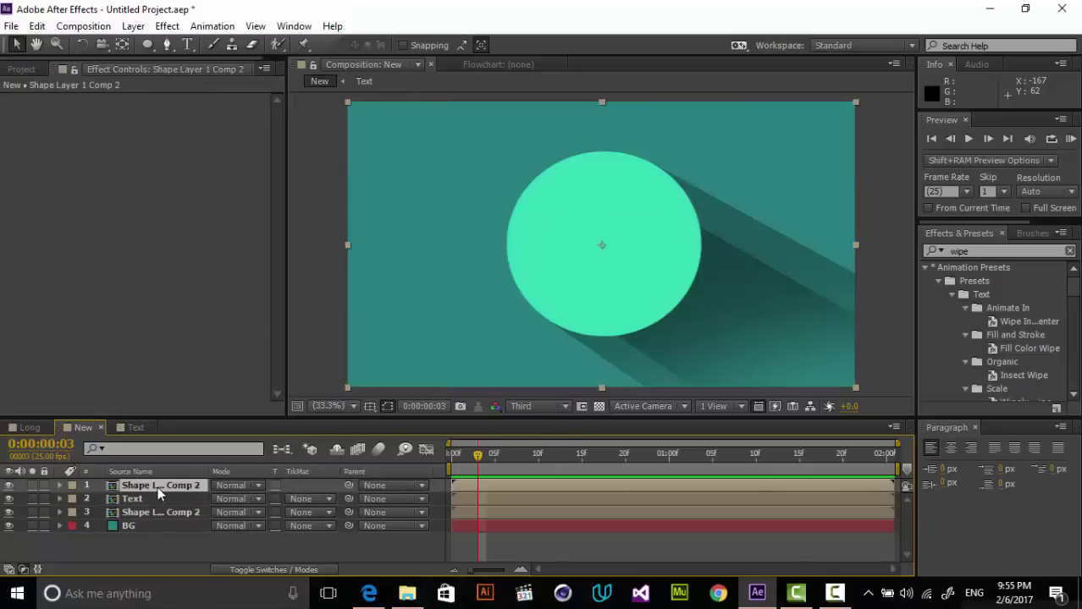
{"action": "left_click", "coordinate": [310, 500]}
{"action": "left_click", "coordinate": [347, 429]}
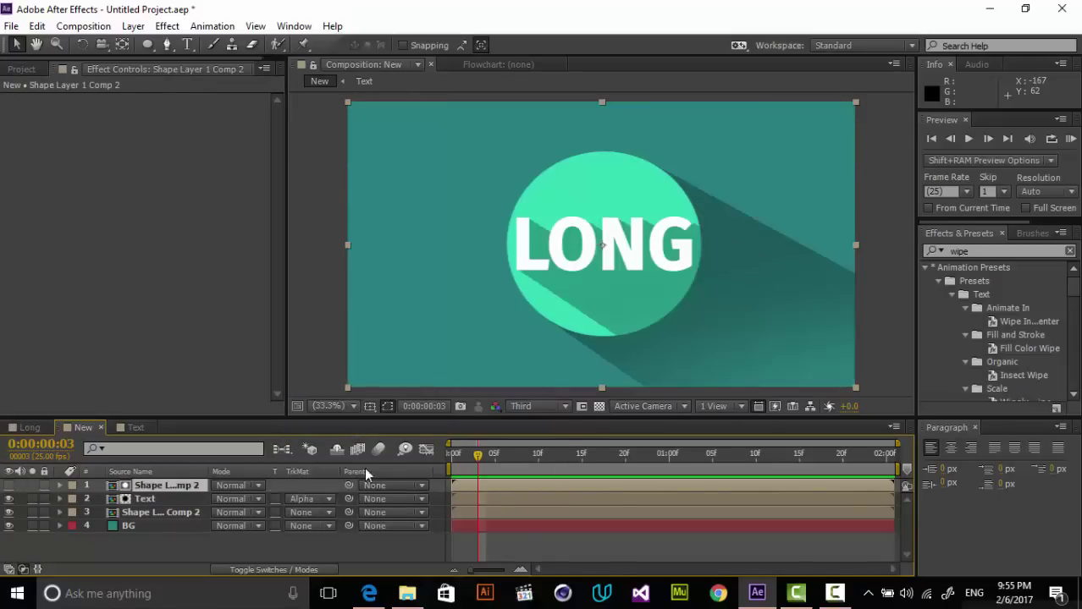
{"action": "left_click", "coordinate": [542, 546]}
{"action": "left_click", "coordinate": [452, 457]}
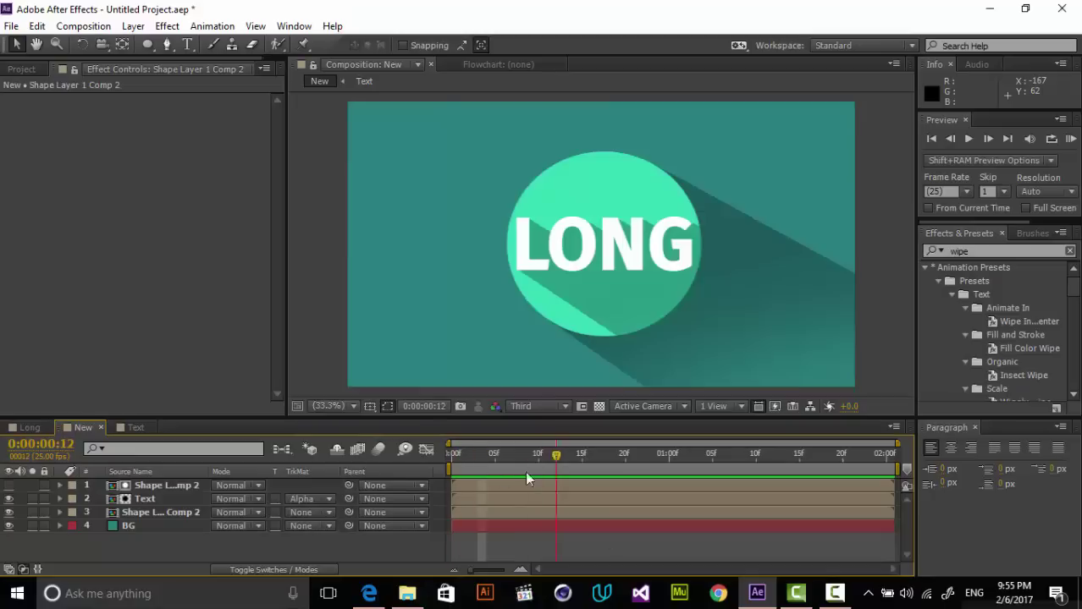